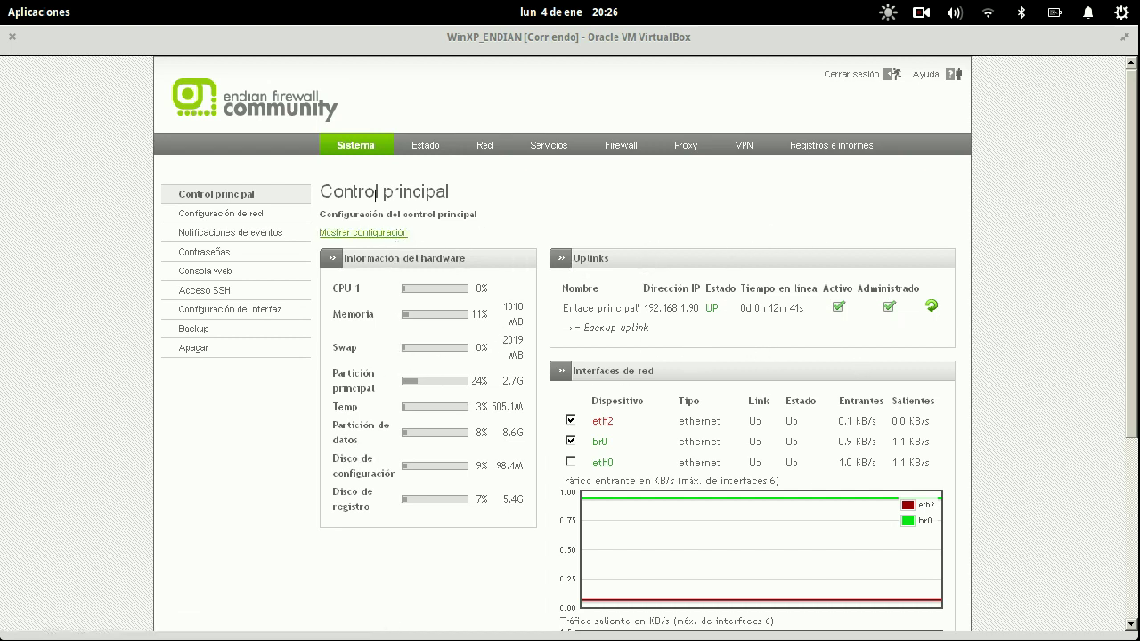
- Set the hardware information plugin's update interval to 2.5 segundos in the dashboard configuration and save it
left_click(380, 235)
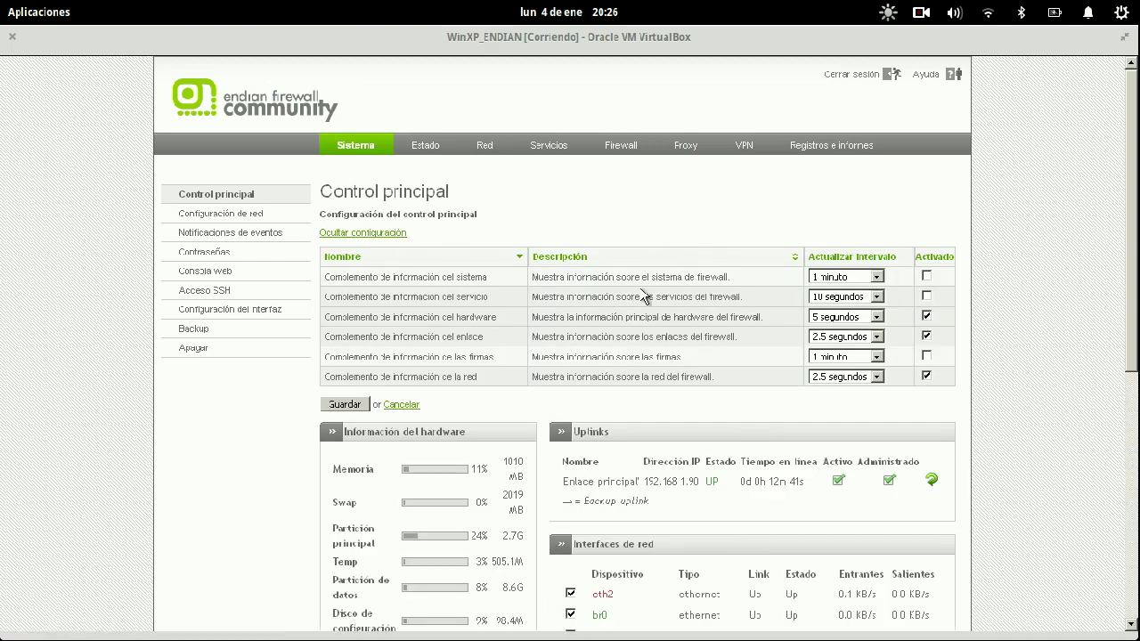
scroll(950, 336, "down", 8)
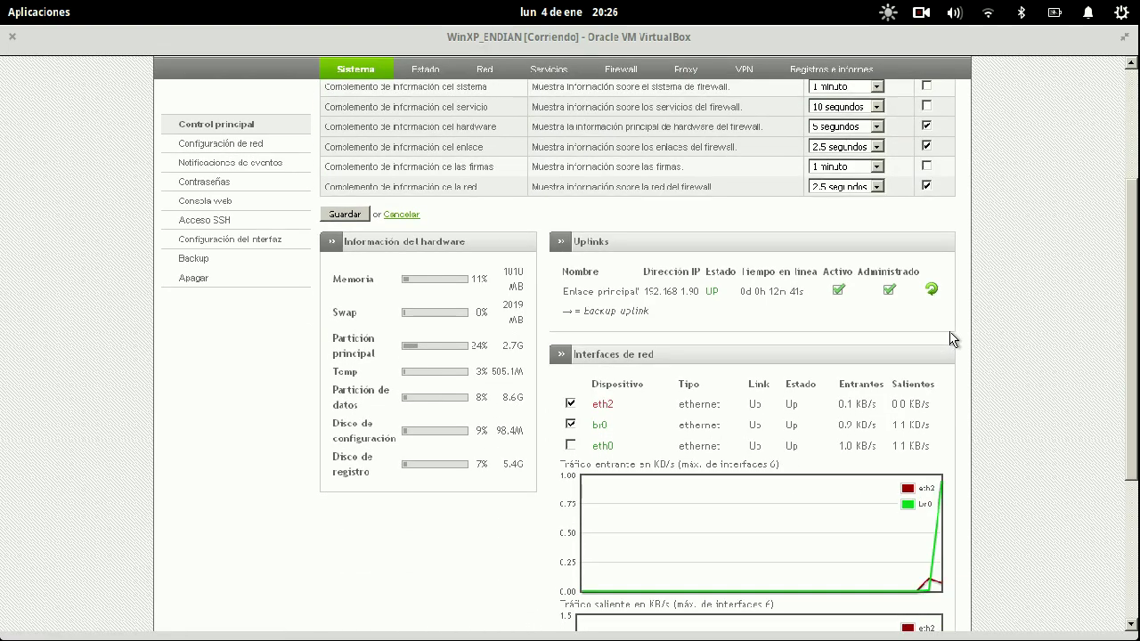
scroll(992, 235, "up", 8)
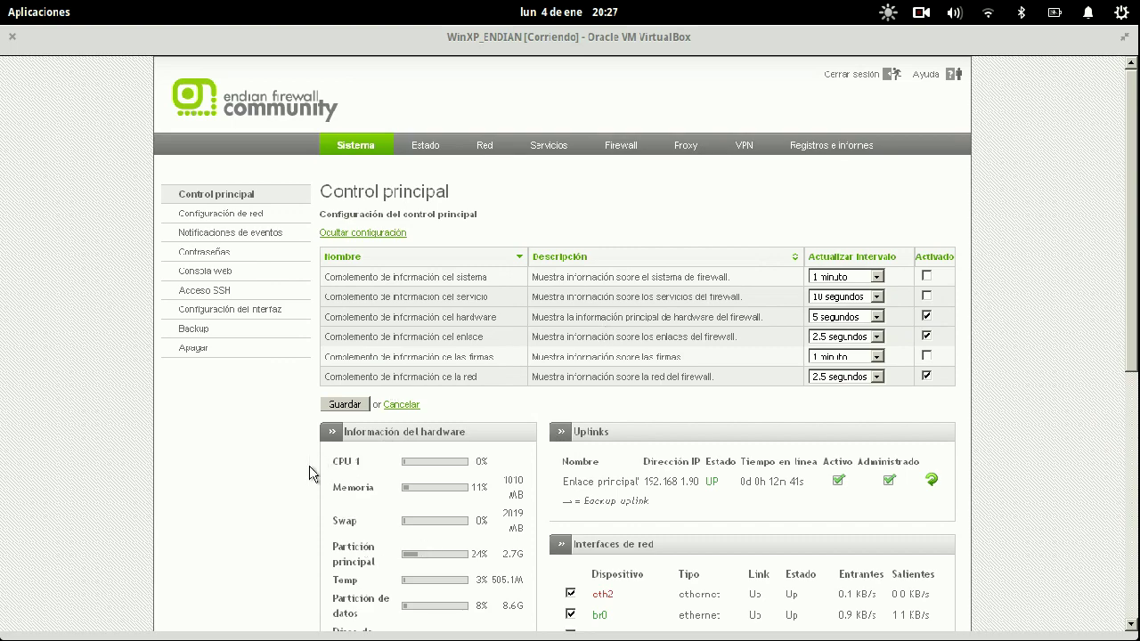
scroll(310, 473, "down", 8)
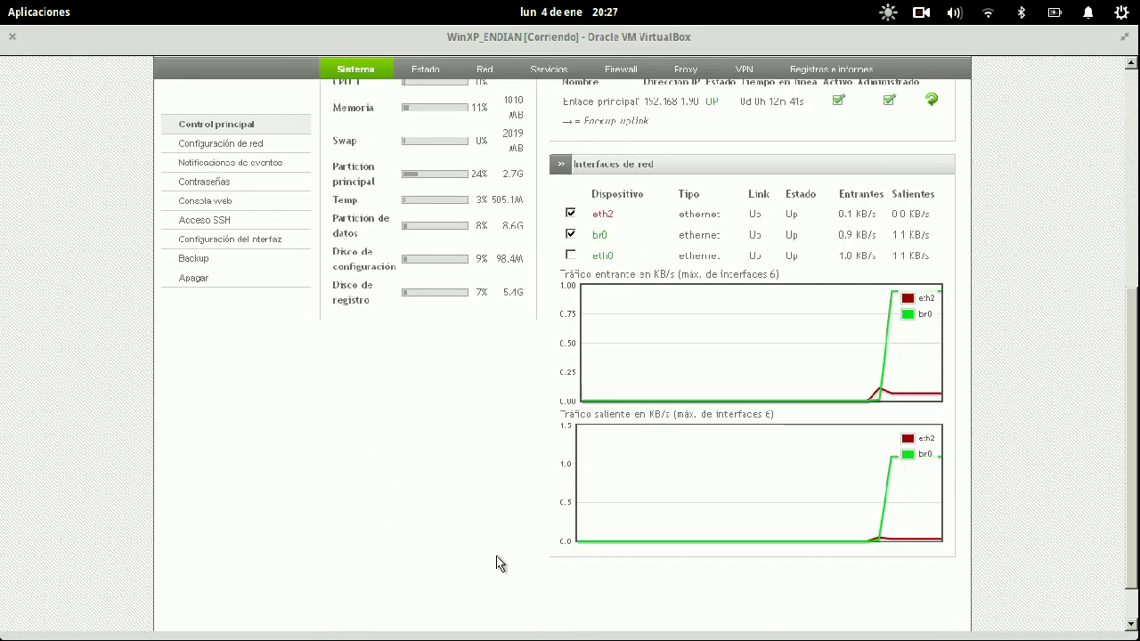
scroll(496, 563, "up", 6)
scroll(499, 565, "down", 2)
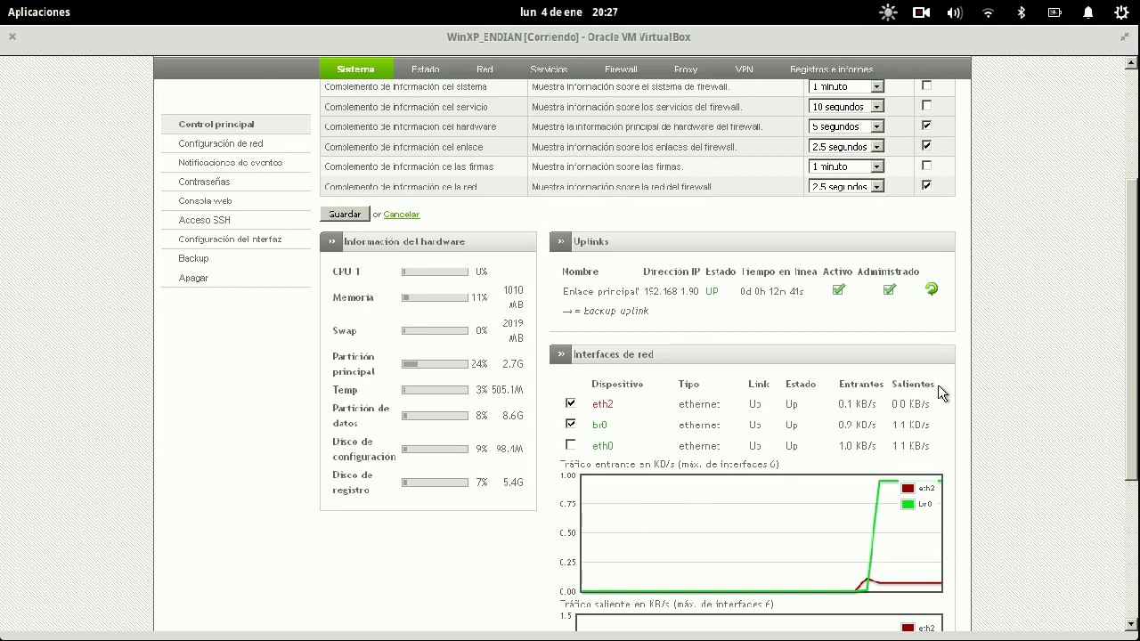
scroll(938, 385, "up", 4)
left_click(863, 317)
left_click(842, 331)
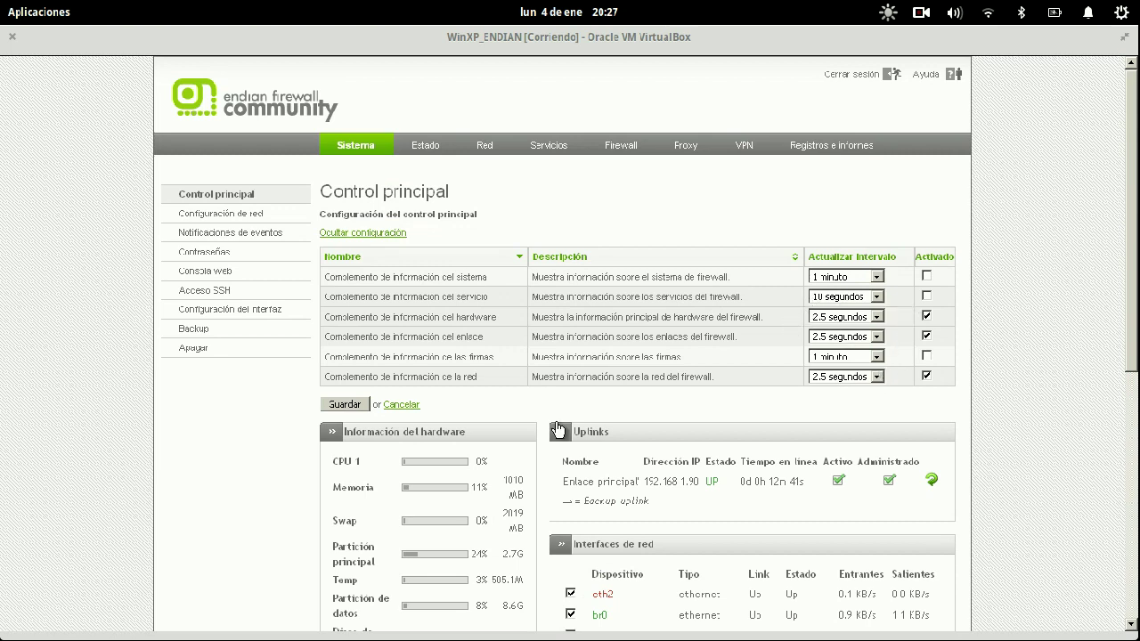
left_click(342, 405)
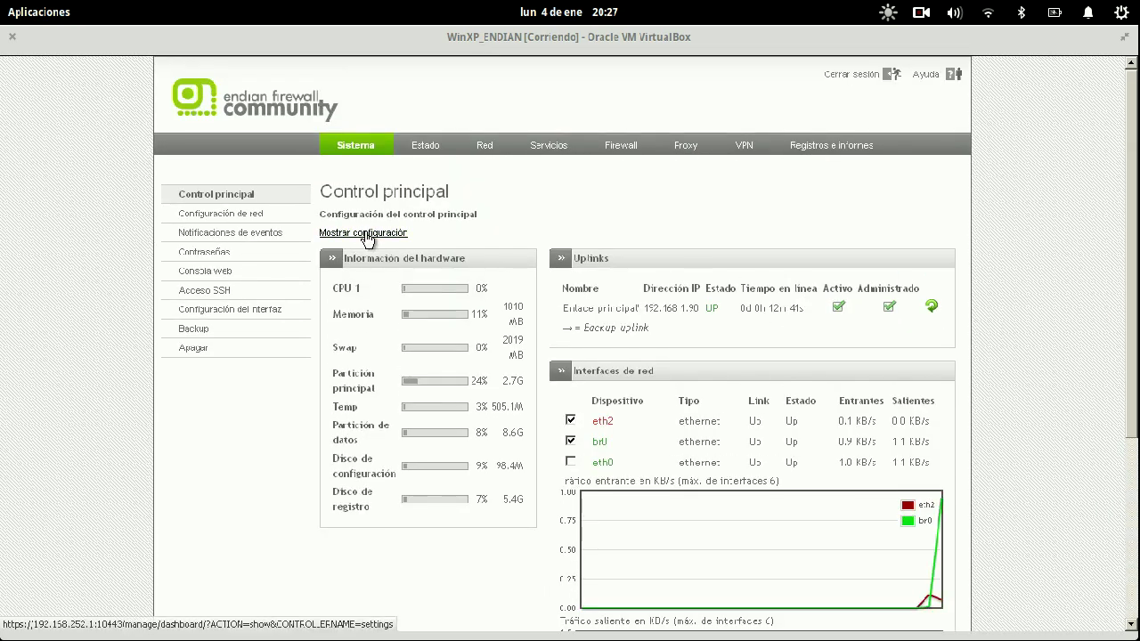
- Enable the system information plugin in the dashboard configuration and save it
left_click(365, 233)
left_click(927, 276)
left_click(343, 405)
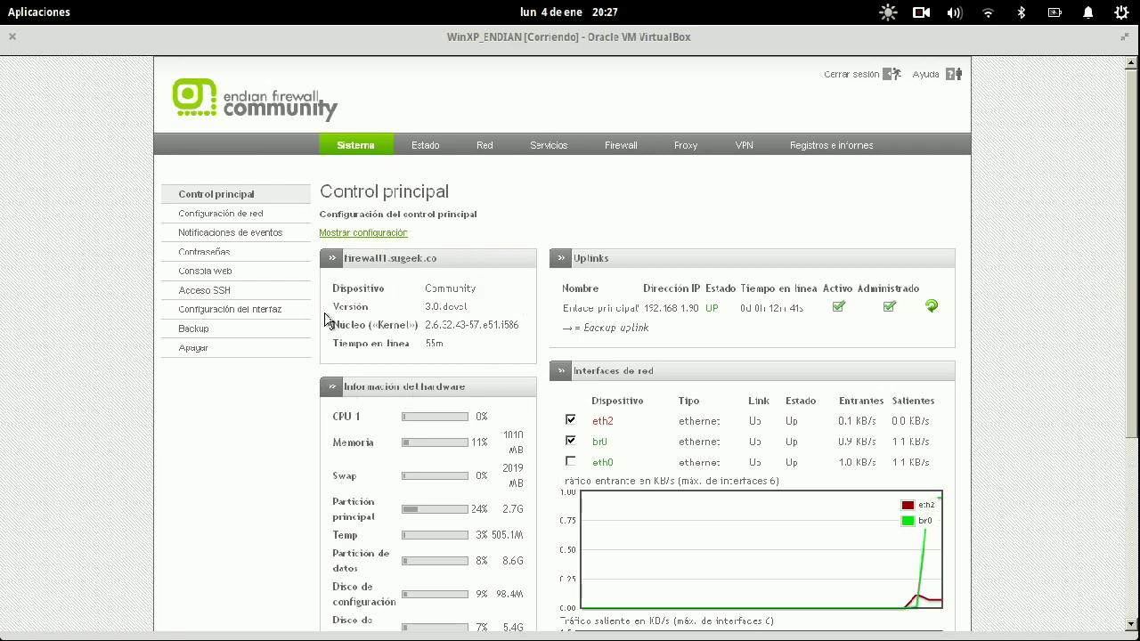
- Disable the system information plugin, enable the signatures (firmas) information plugin on the dashboard, and save
left_click(365, 232)
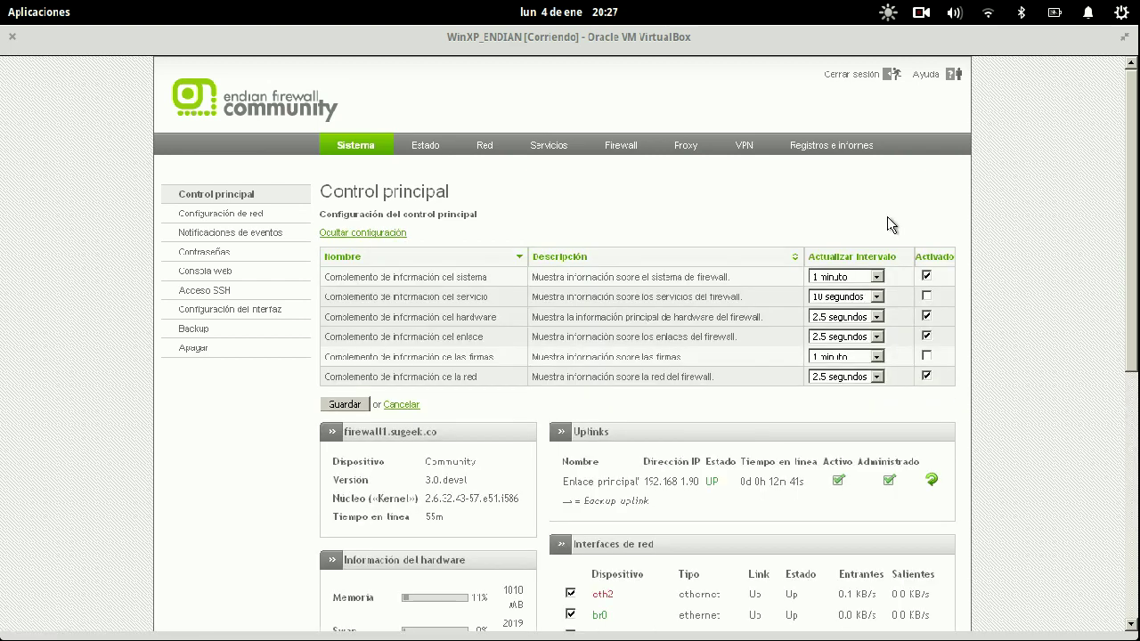
left_click(927, 276)
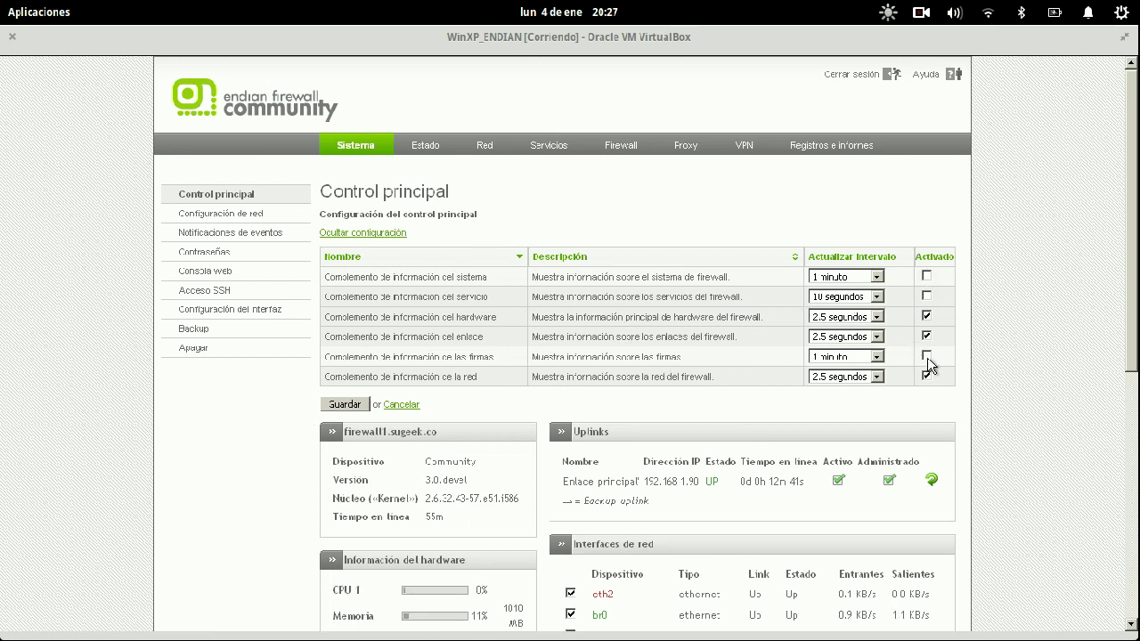
left_click(331, 403)
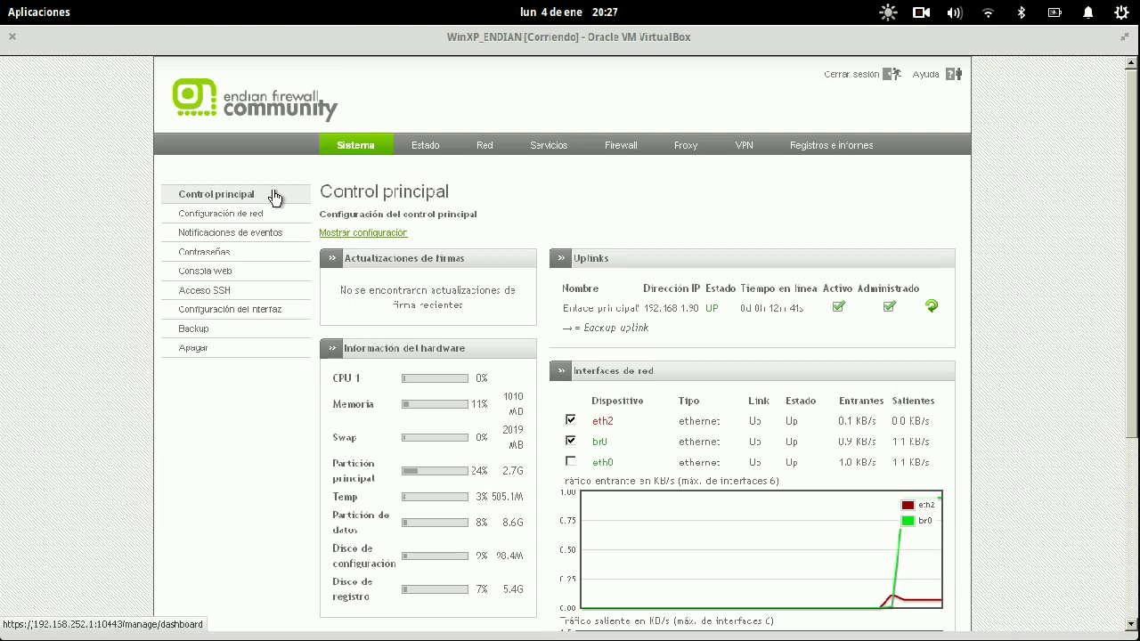
- Open the network configuration wizard and examine the connection types offered for the RED (ROJA) internet interface
left_click(220, 219)
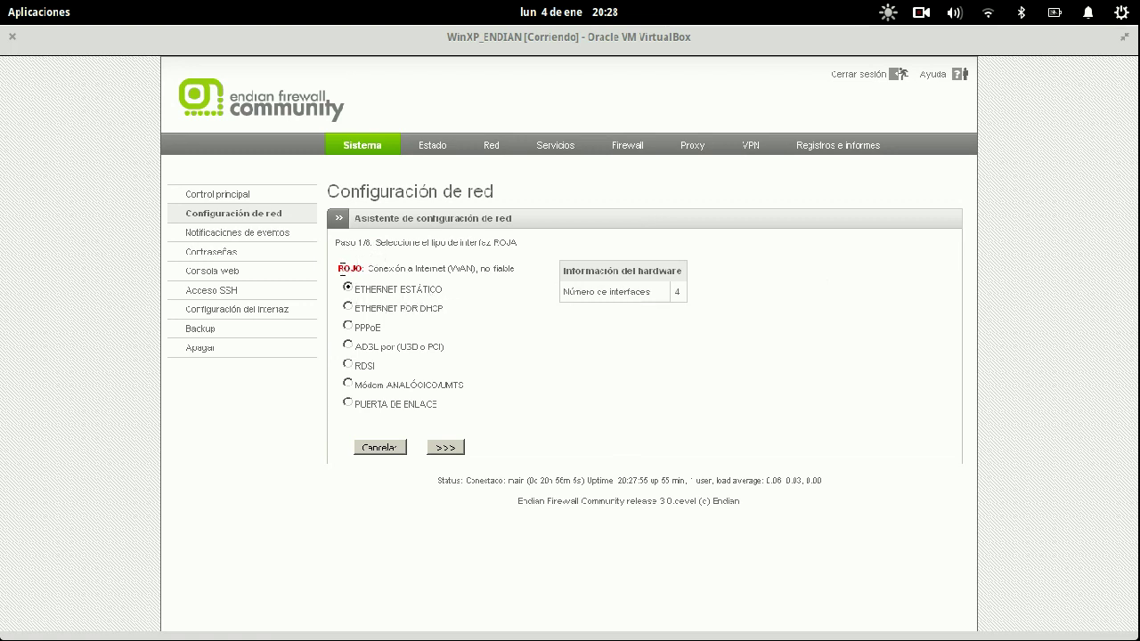
left_click_drag(341, 267, 502, 269)
left_click(524, 303)
left_click_drag(338, 266, 458, 285)
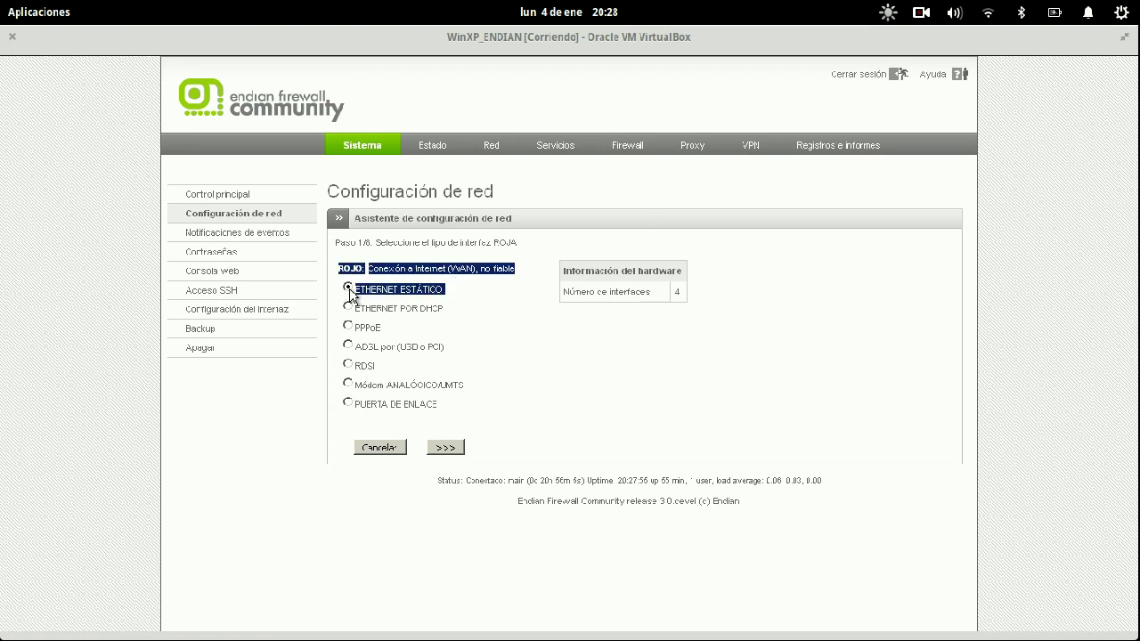
left_click(489, 318)
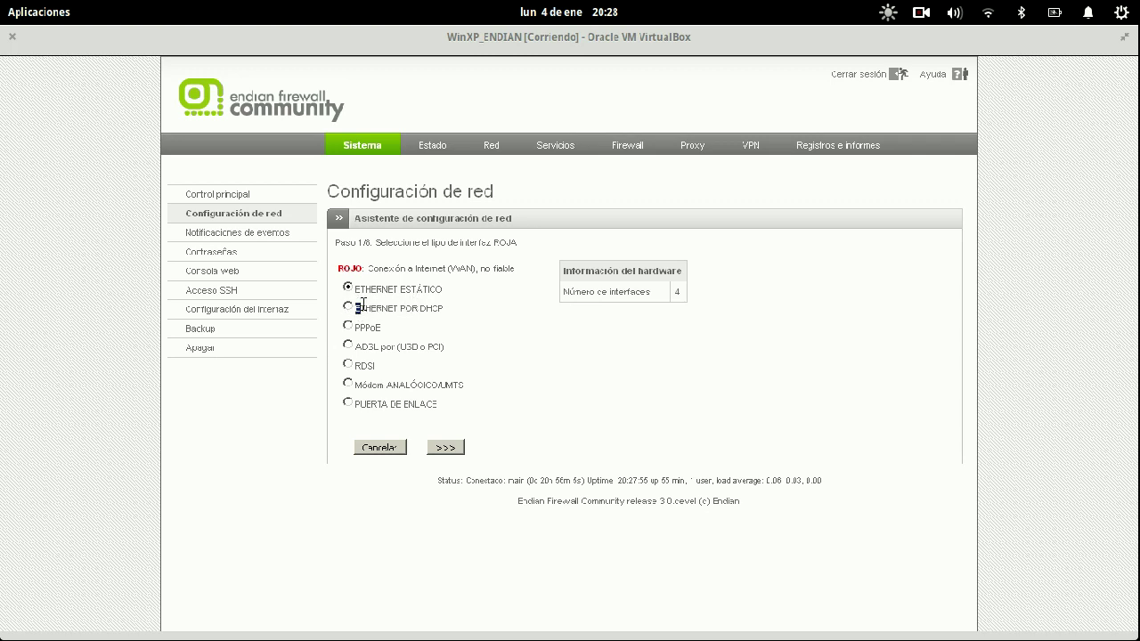
left_click_drag(355, 308, 447, 308)
left_click(447, 307)
left_click_drag(356, 347, 453, 357)
left_click(474, 381)
left_click_drag(343, 287, 452, 301)
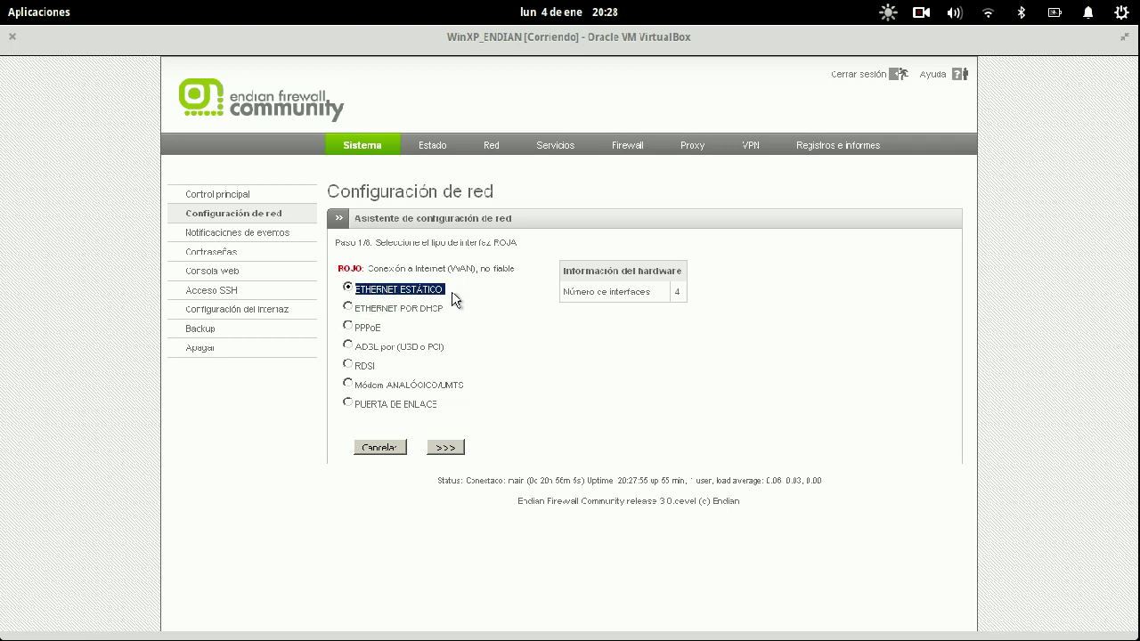
left_click_drag(445, 347, 359, 340)
left_click(471, 345)
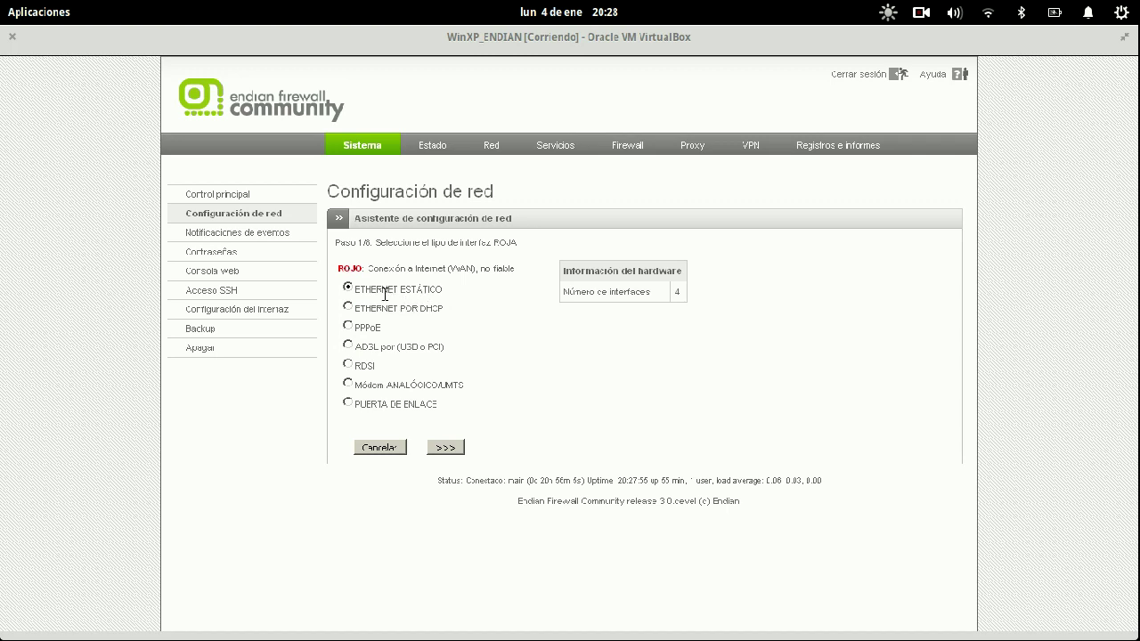
left_click_drag(361, 290, 478, 291)
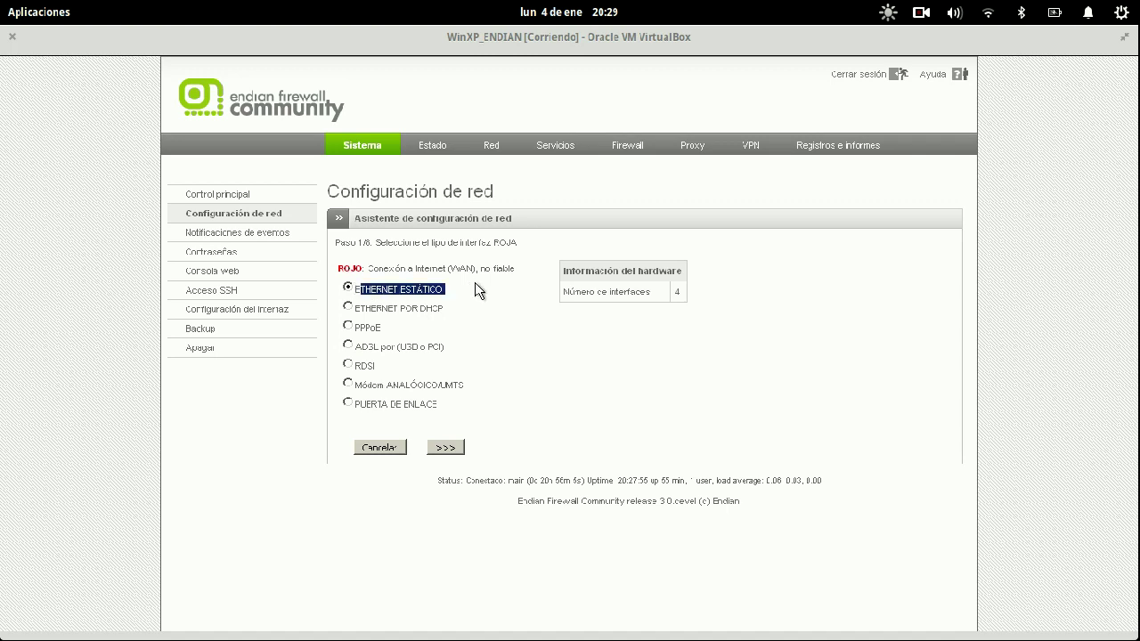
left_click(478, 290)
- Review the wizard's network zone, GREEN network and RED internet access preferences, keeping ETHERNET ESTÁTICO and NINGUNO, and cancel the wizard
left_click(460, 449)
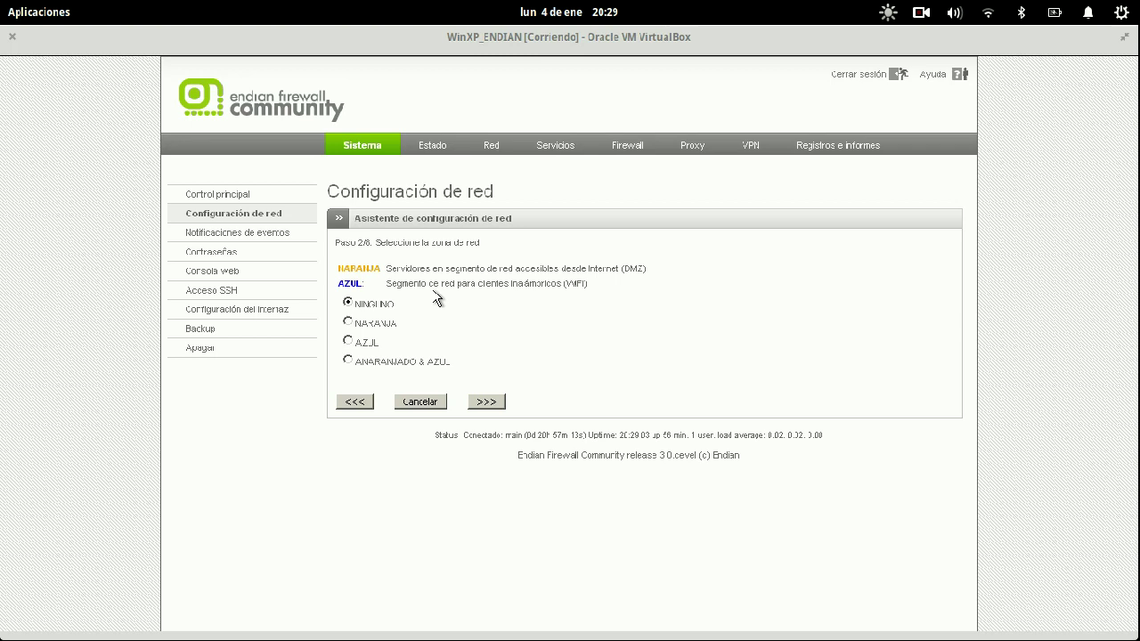
left_click(486, 402)
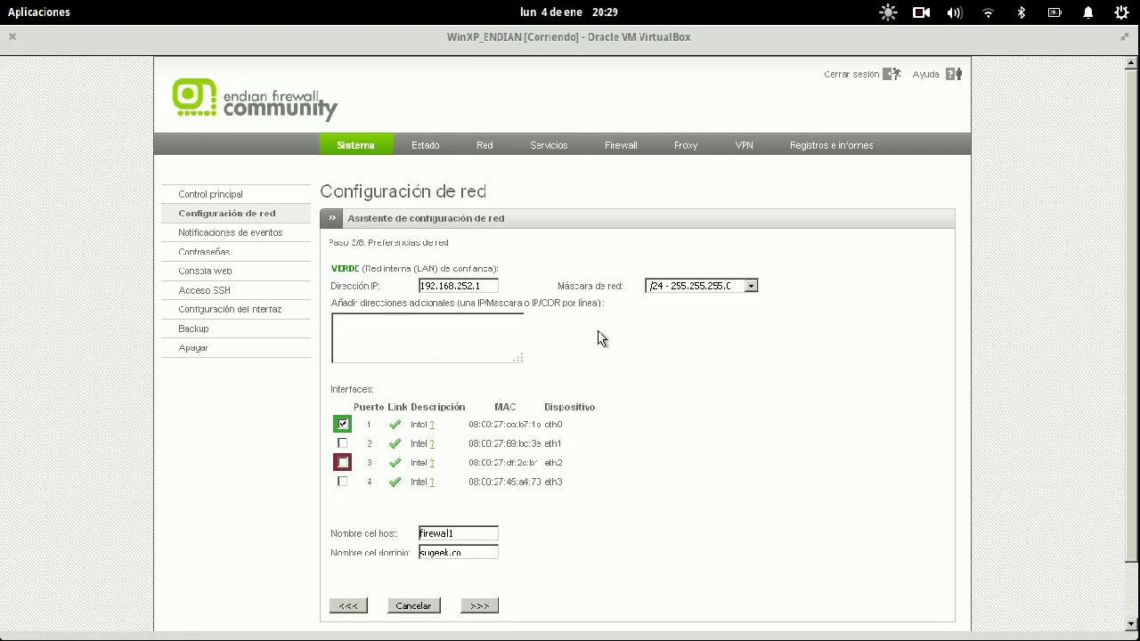
scroll(599, 337, "down", 2)
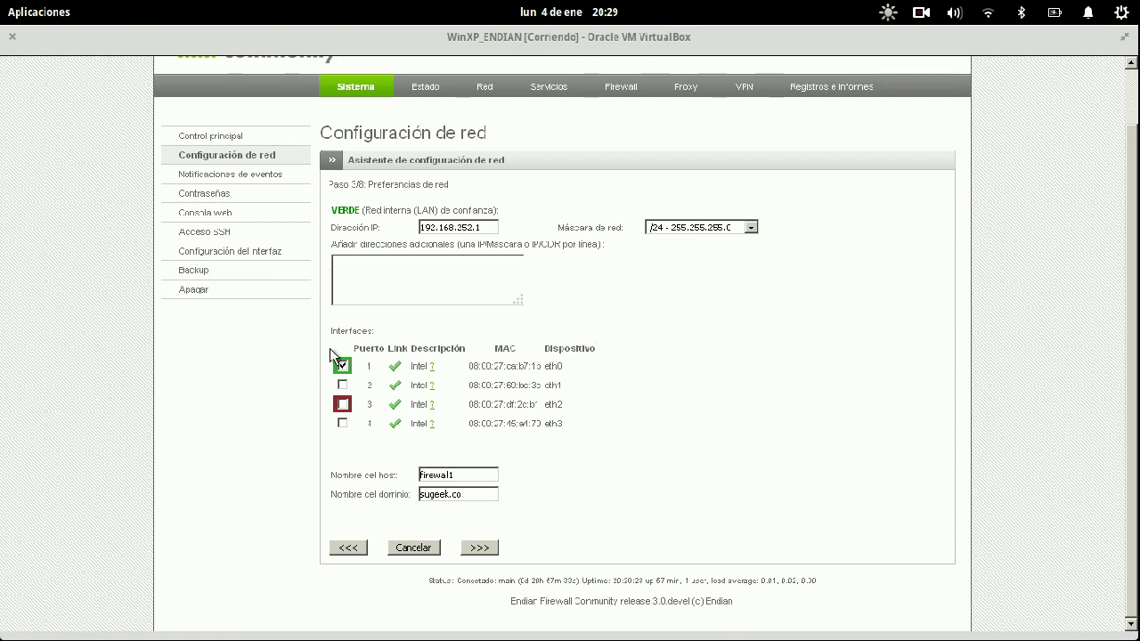
left_click(479, 547)
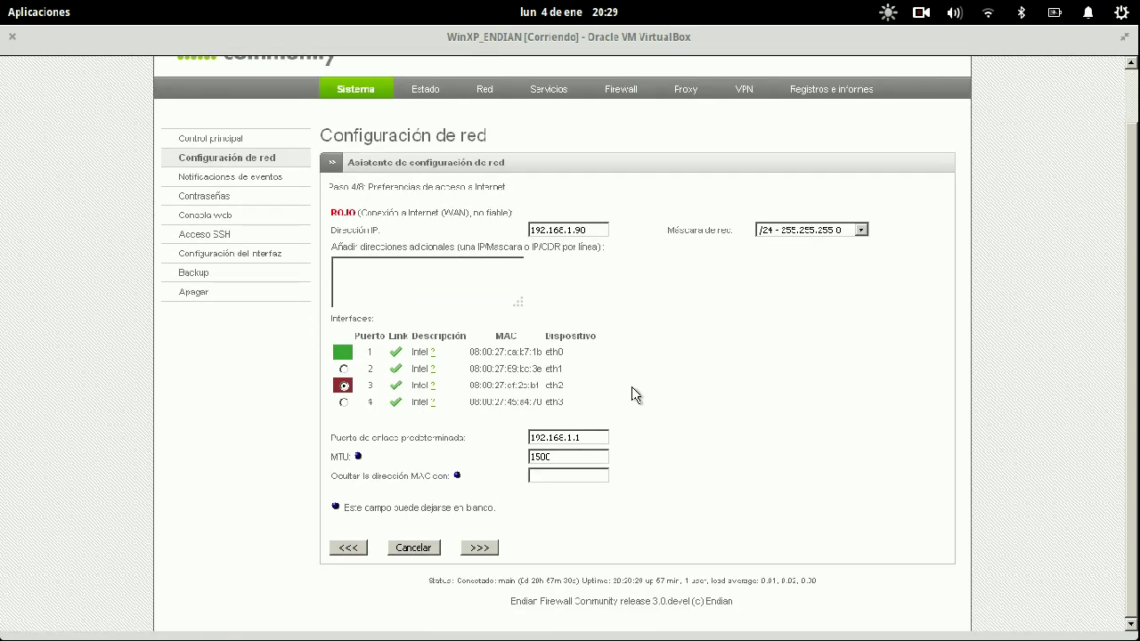
left_click(425, 547)
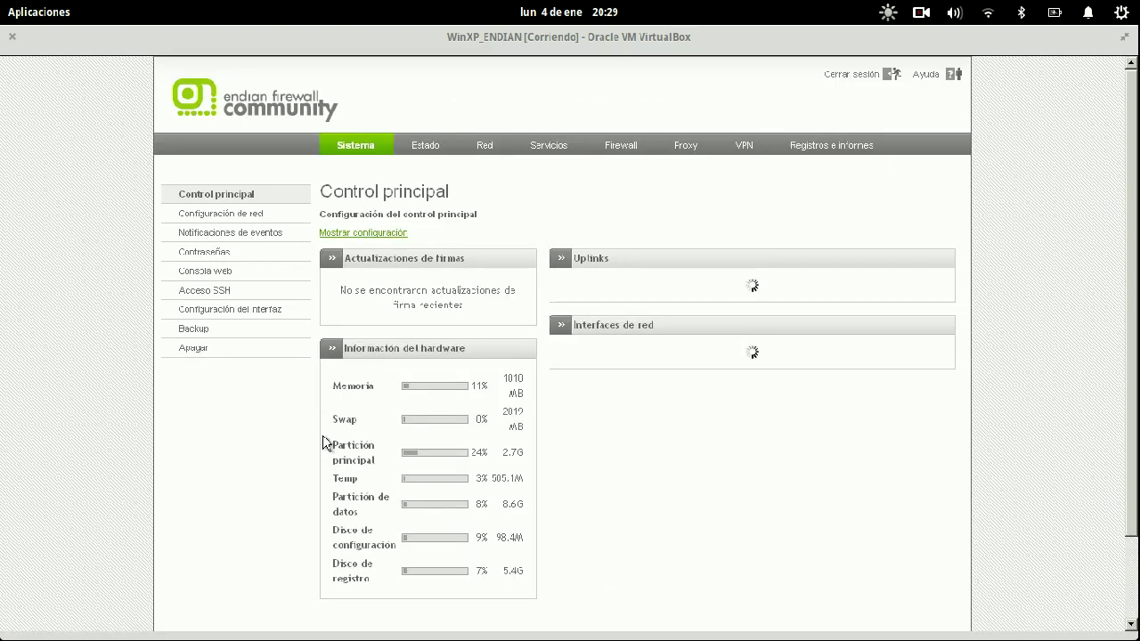
- Set the event e-mail notifications to use the default e-mail address, then save and apply the configuration
left_click(256, 235)
left_click(442, 259)
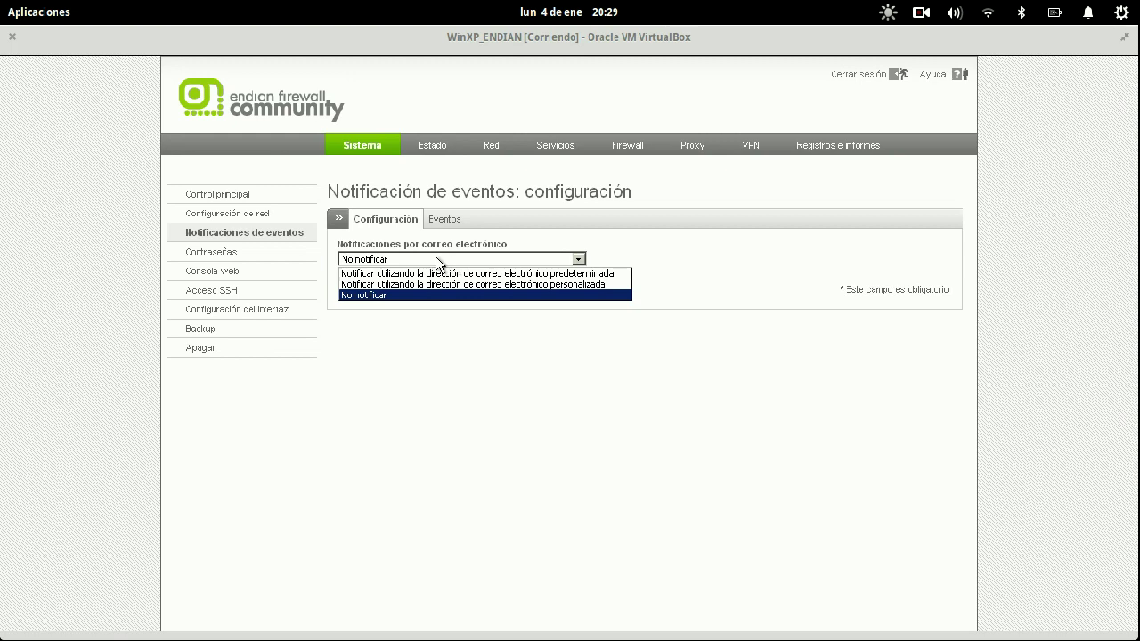
left_click(412, 274)
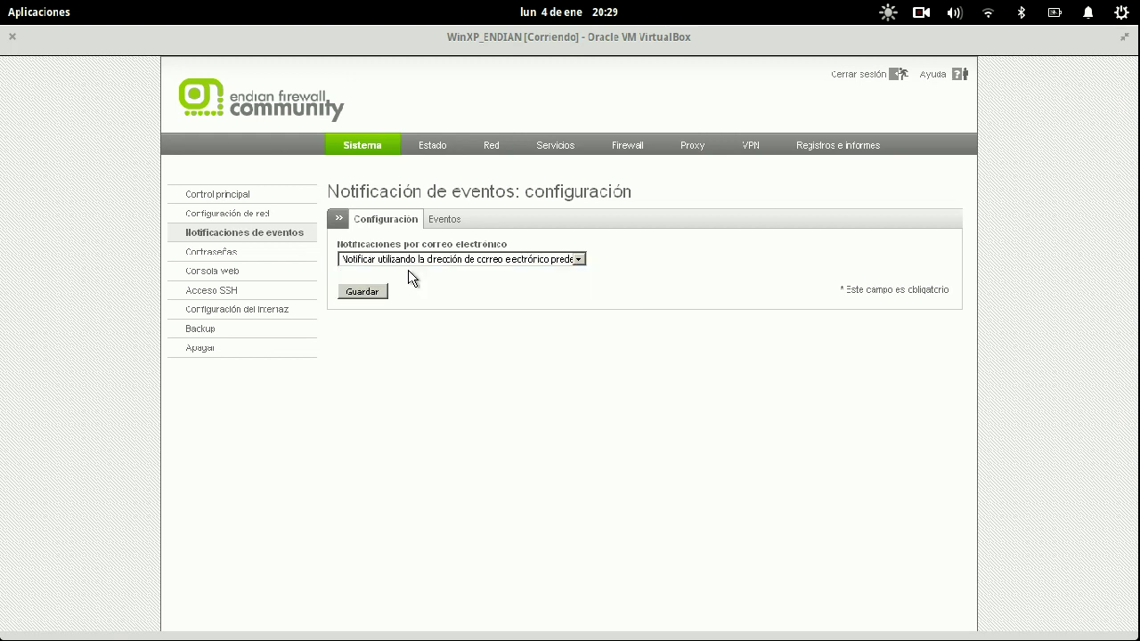
left_click(367, 294)
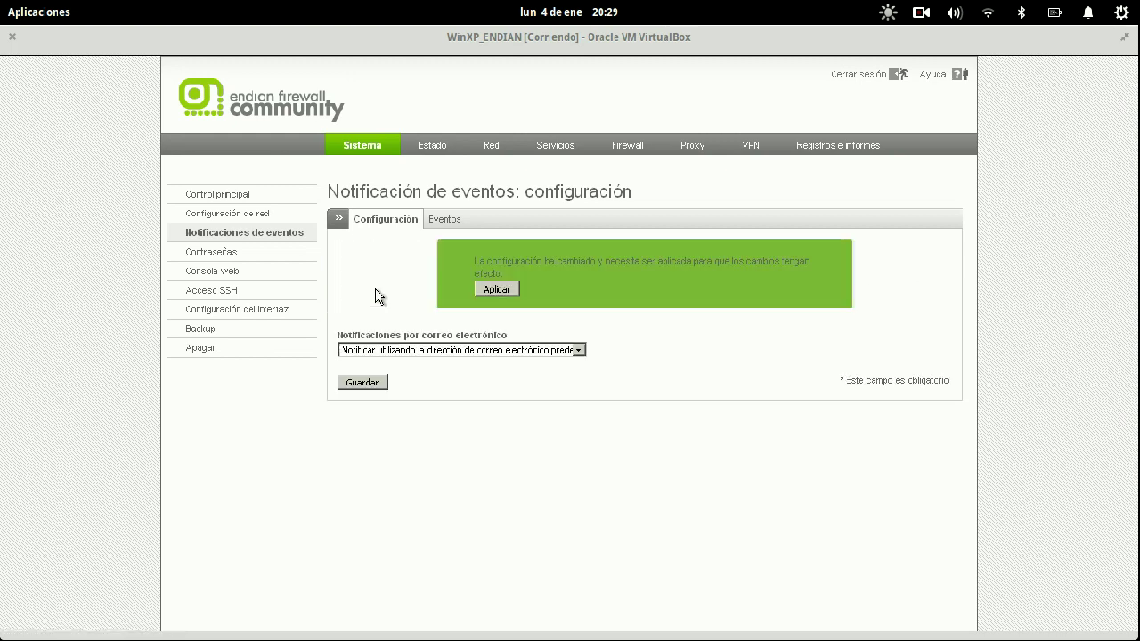
left_click(513, 292)
- Switch the event e-mail notifications to a custom e-mail address, leaving the address fields empty, and save and apply
left_click(472, 259)
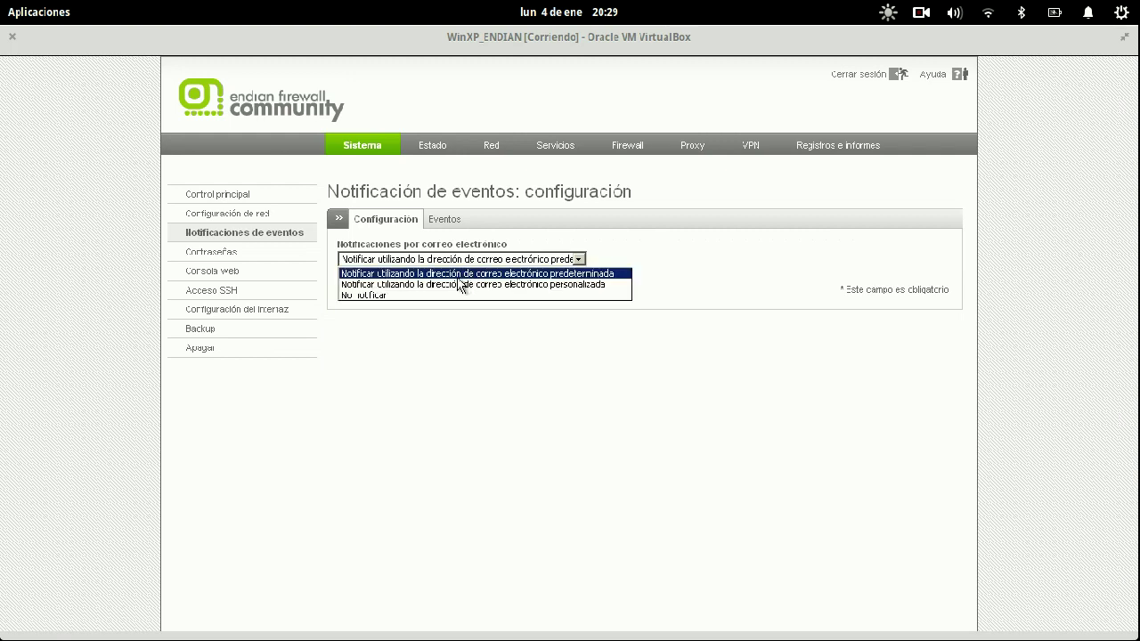
left_click(456, 280)
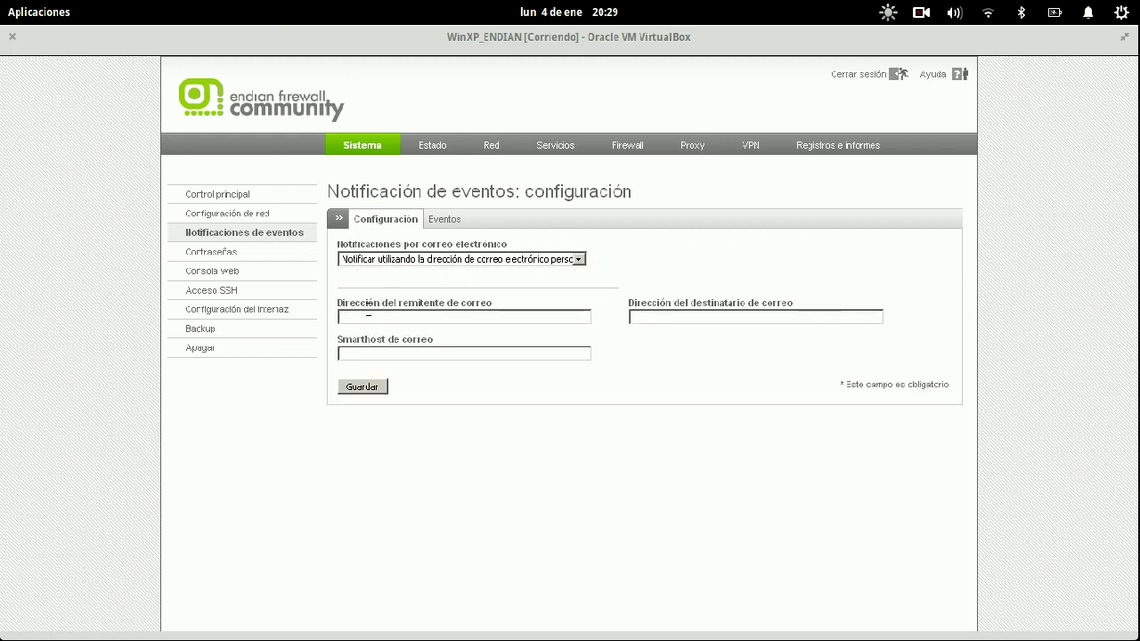
left_click(363, 386)
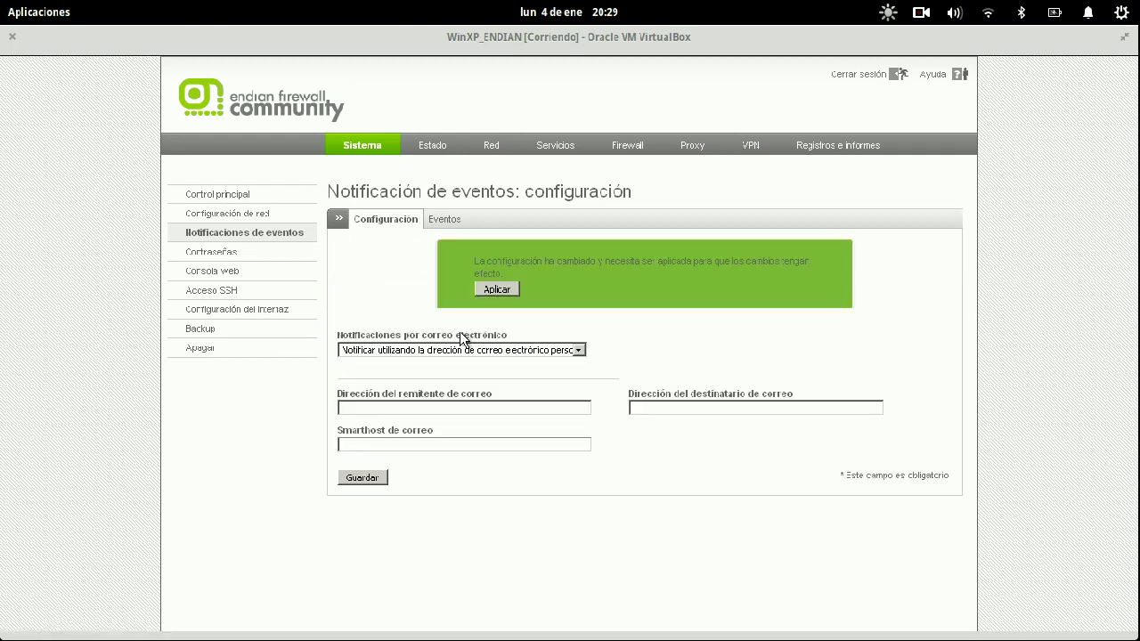
left_click(493, 292)
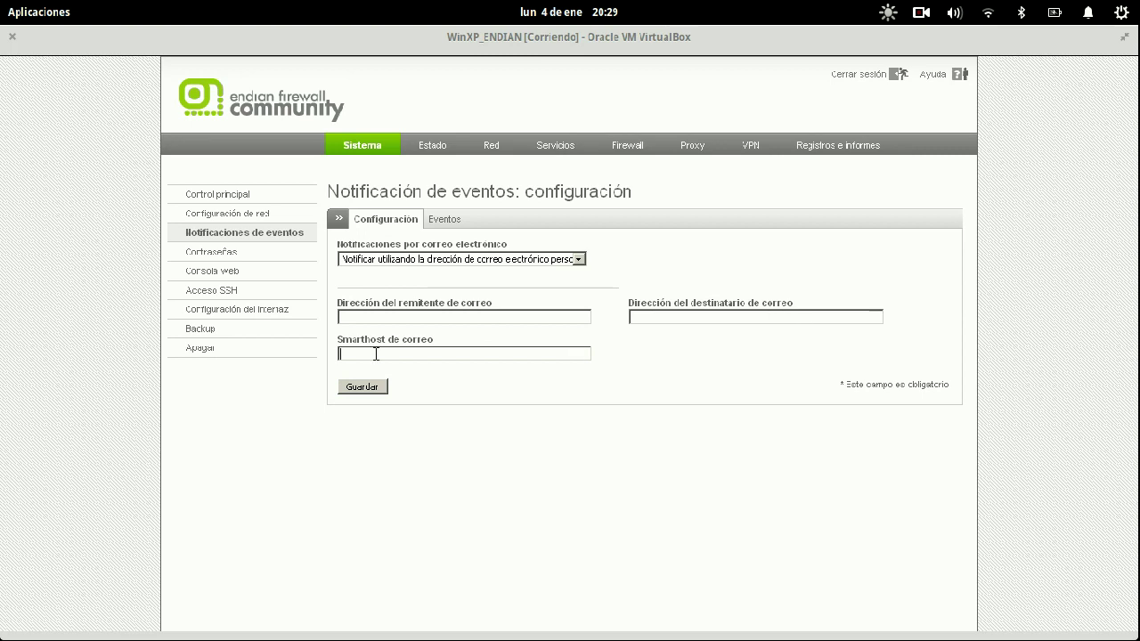
left_click(510, 317)
left_click(520, 352)
mouse_move(406, 41)
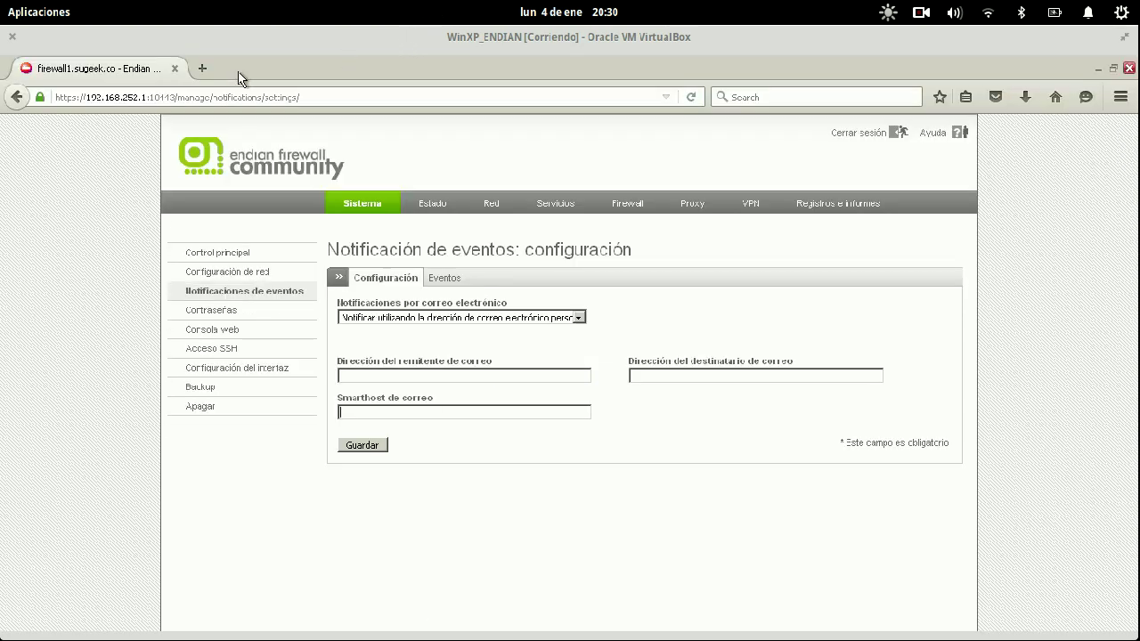
left_click(144, 96)
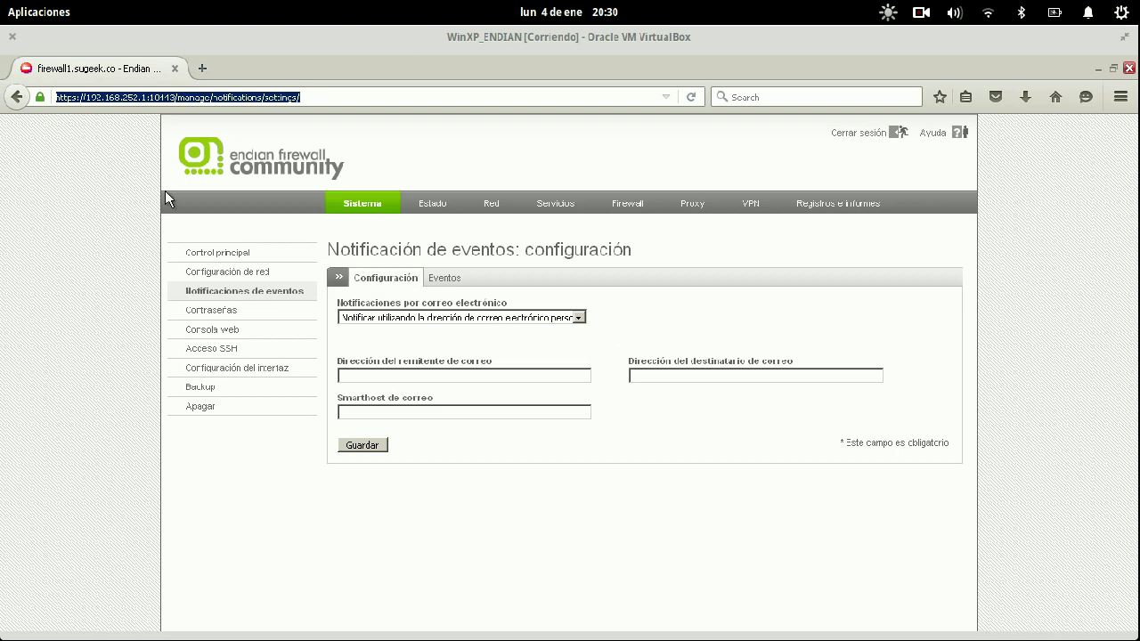
left_click(534, 412)
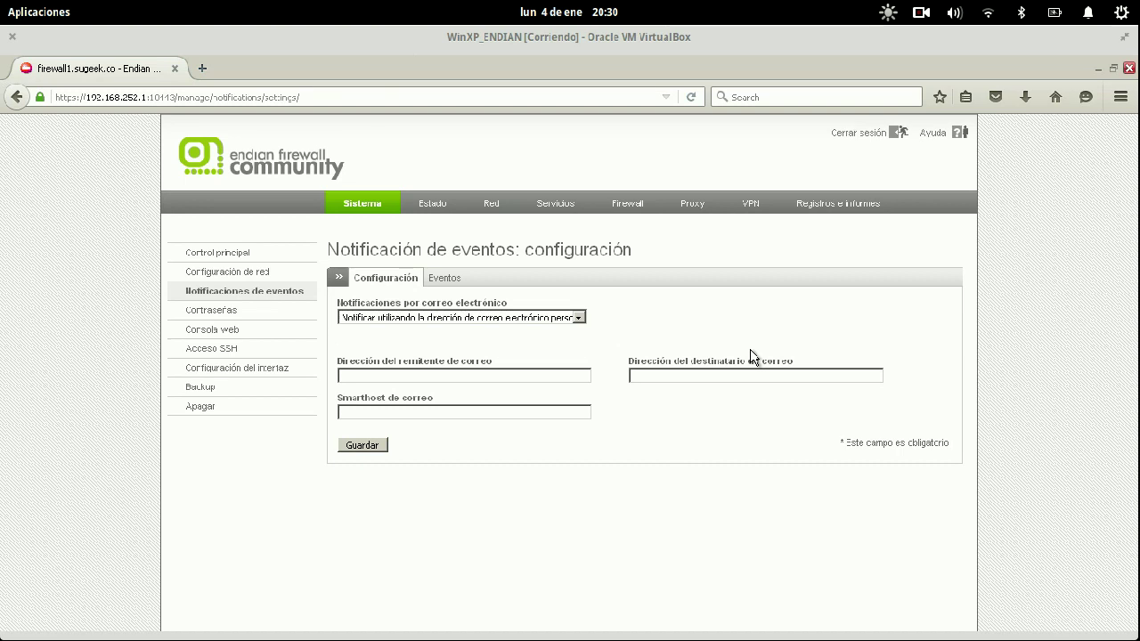
- Open the list of notification events and examine the event descriptions and their available actions
left_click(445, 281)
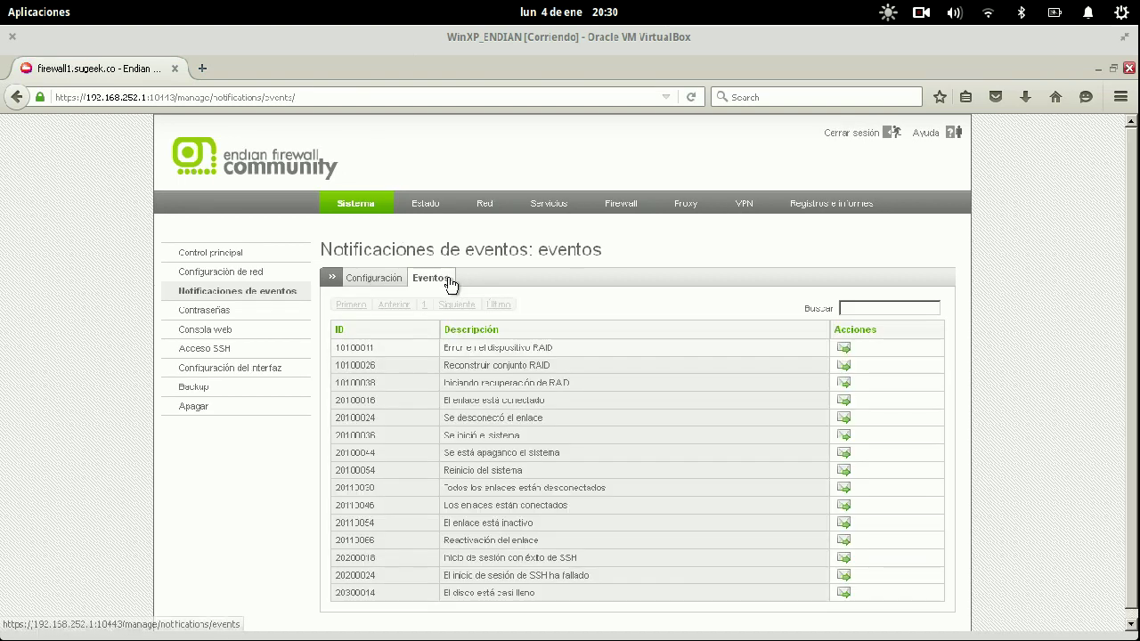
scroll(780, 477, "down", 1)
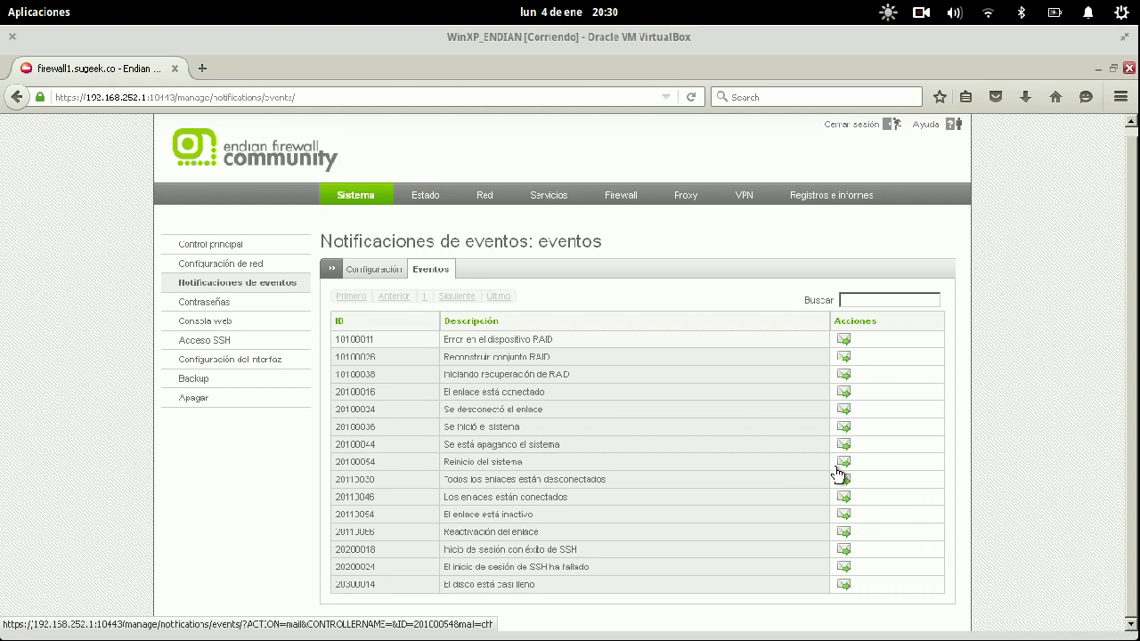
left_click_drag(526, 462, 547, 405)
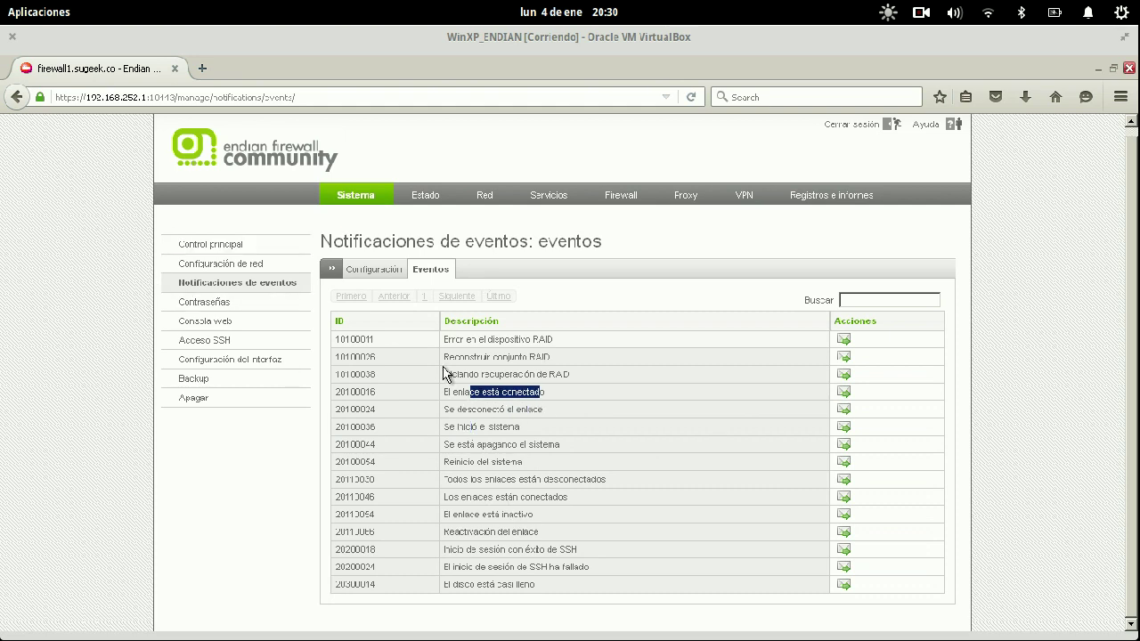
- Open the passwords section and review the change fields for the web admin, dial and SSH root passwords without entering anything
left_click(230, 302)
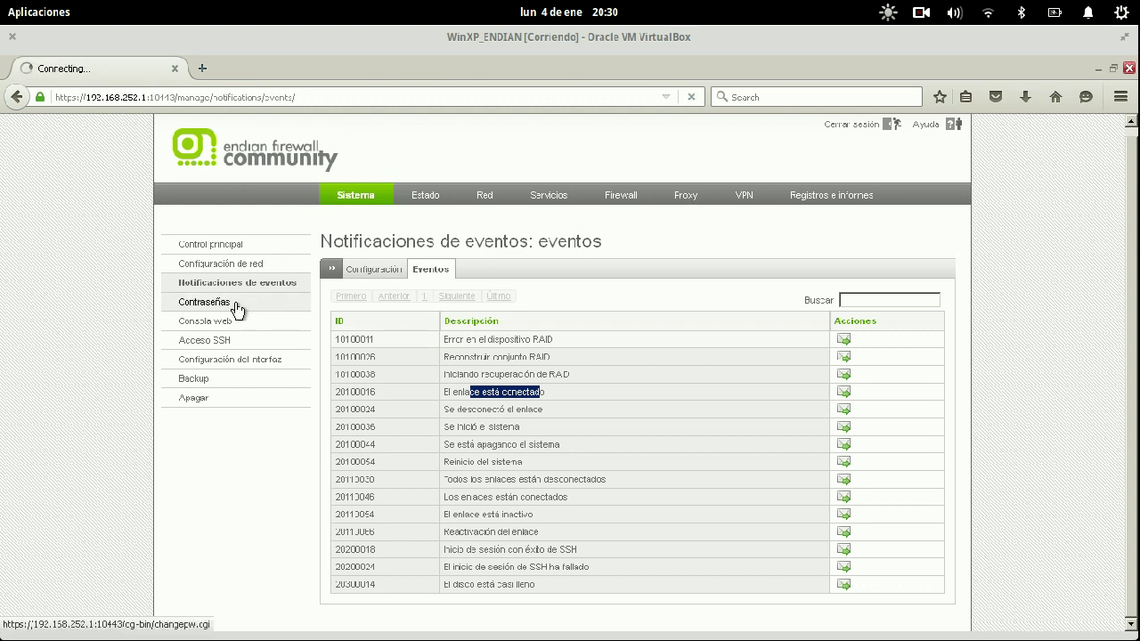
left_click_drag(339, 309, 490, 306)
left_click(469, 316)
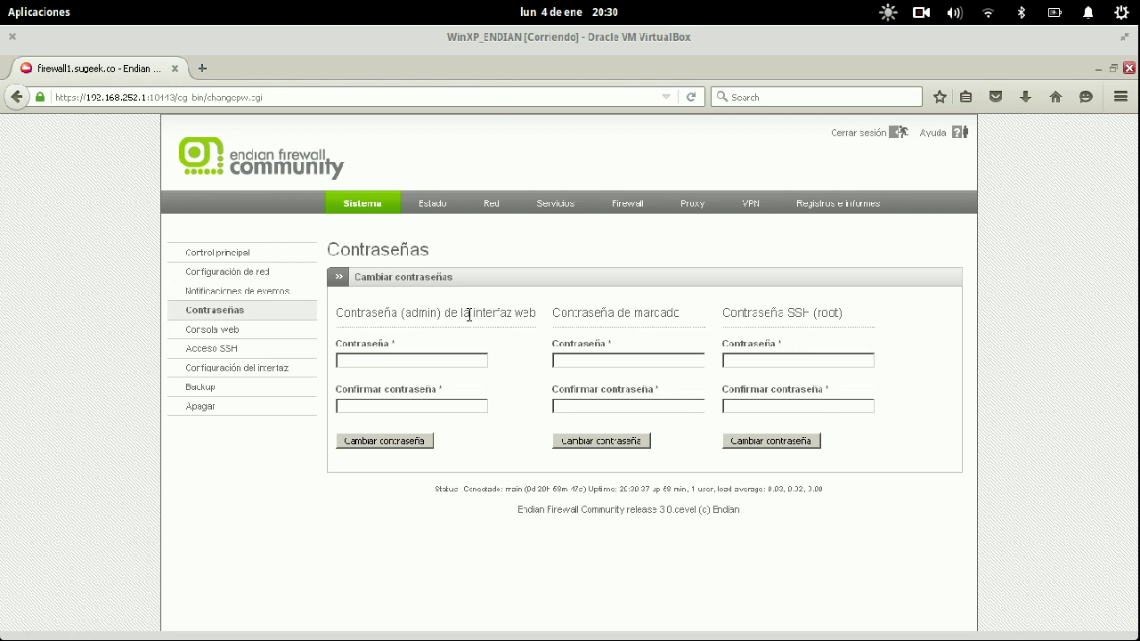
left_click(373, 361)
left_click(384, 408)
left_click(651, 356)
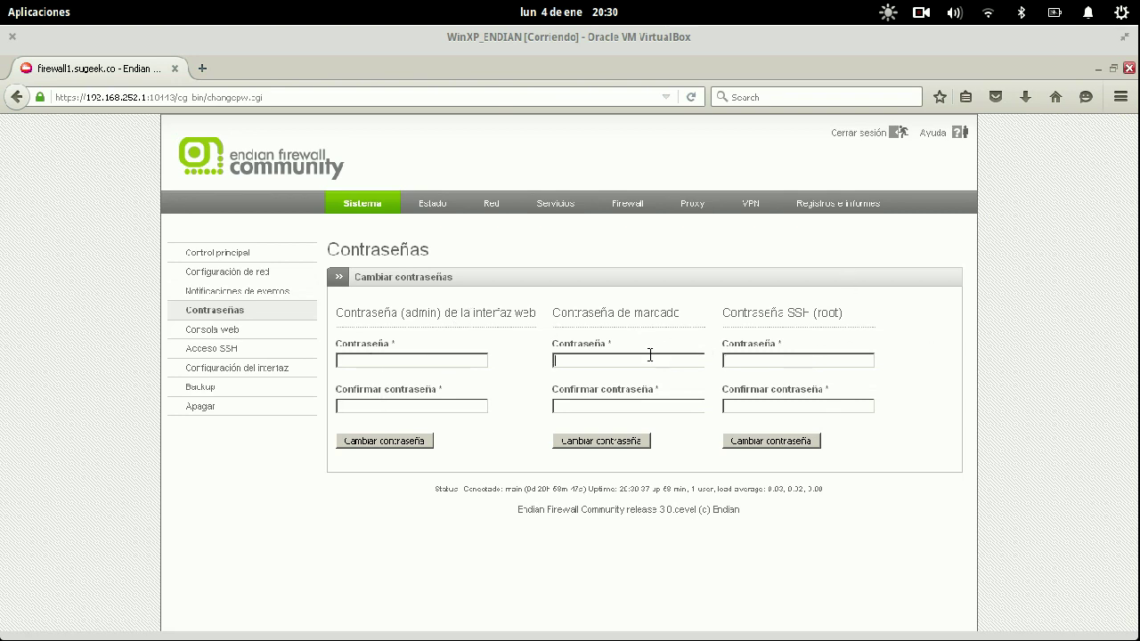
- Log in to the web console with the root password and list the root directory using ls /
left_click(270, 330)
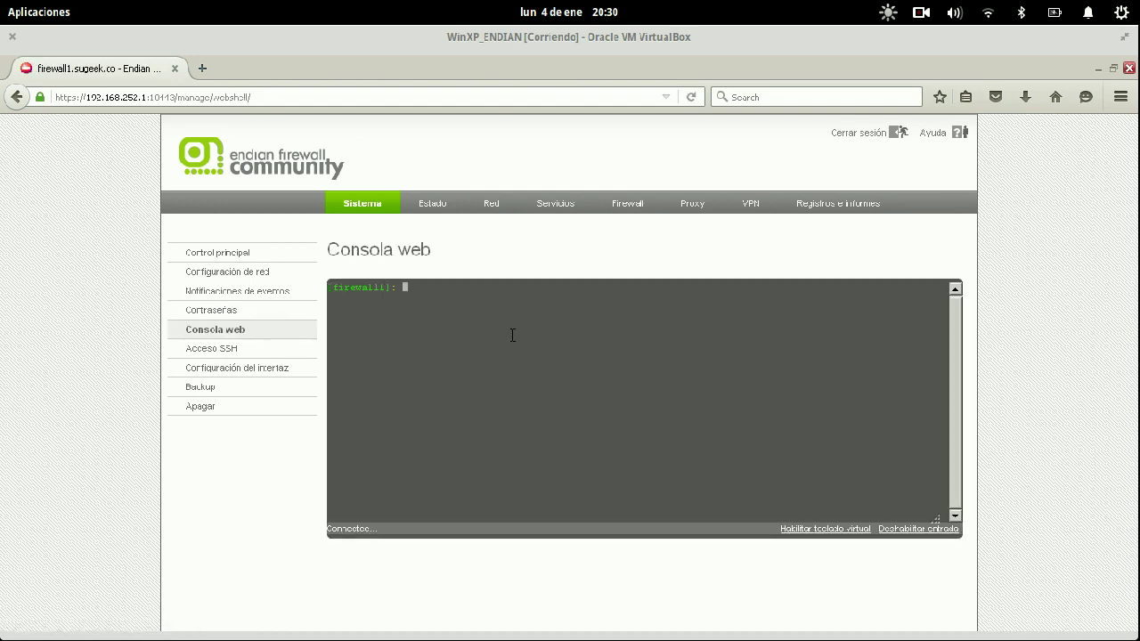
type("login")
key("Return")
key("Return")
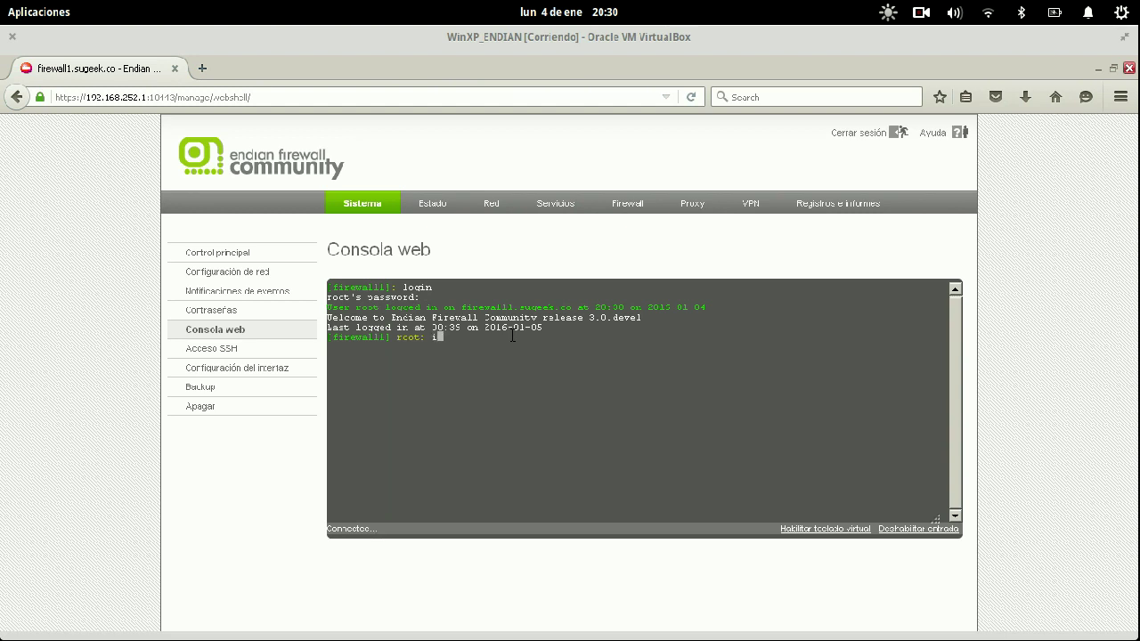
type("ls /")
key("Return")
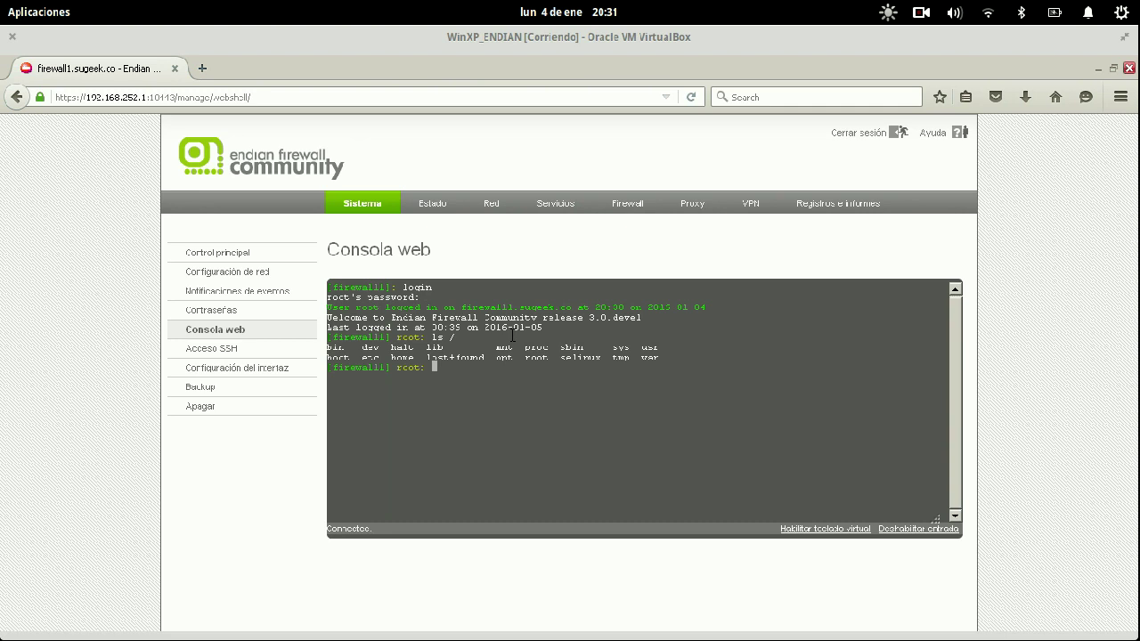
- Examine the SSH access options for protocol version 1, TCP forwarding, password-based and public-key authentication
left_click(226, 353)
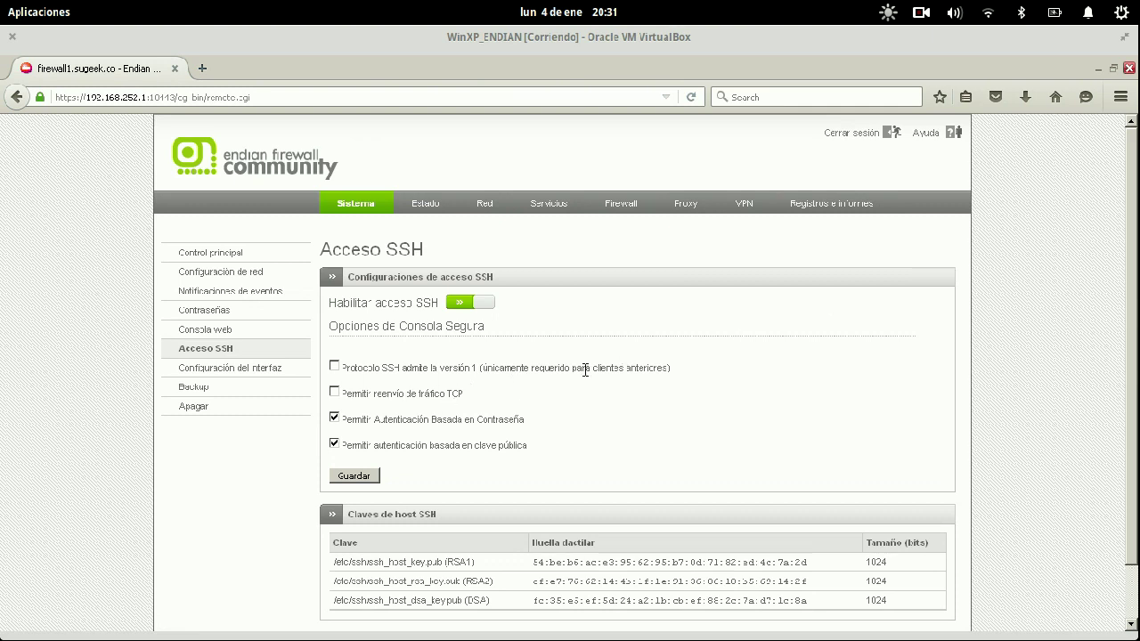
left_click_drag(585, 368, 340, 368)
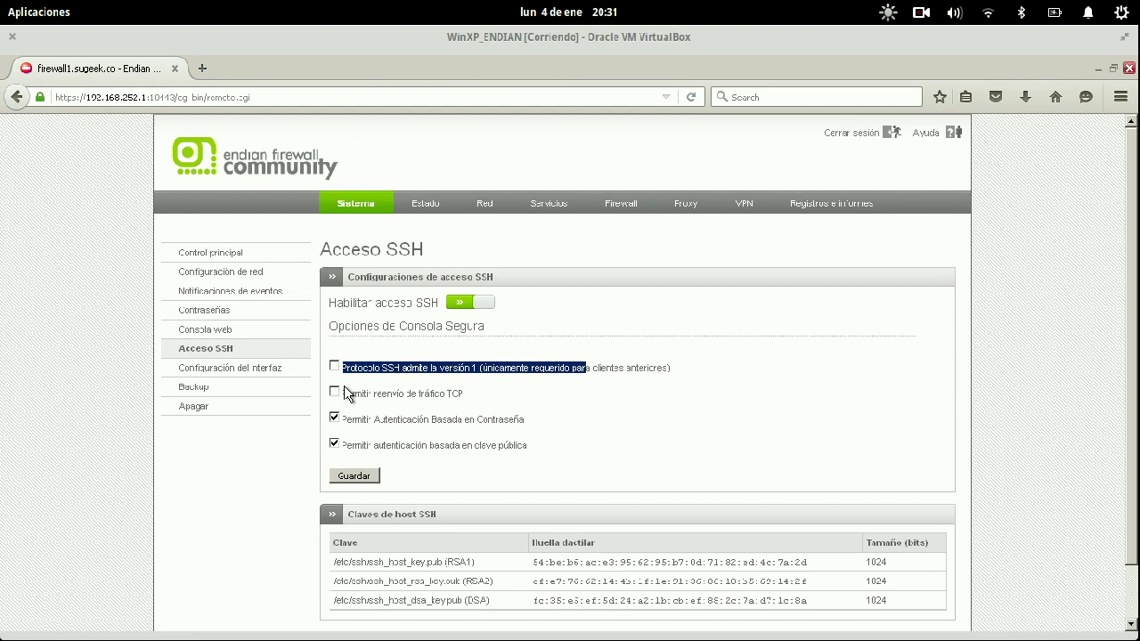
left_click_drag(343, 394, 545, 398)
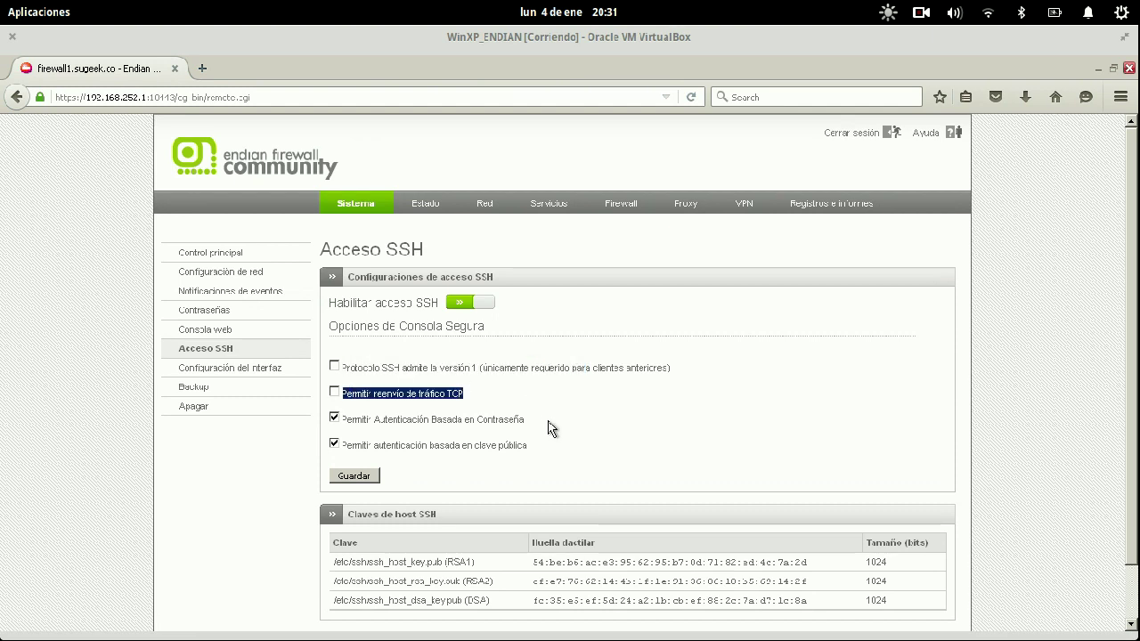
left_click_drag(348, 416, 342, 448)
scroll(591, 401, "down", 1)
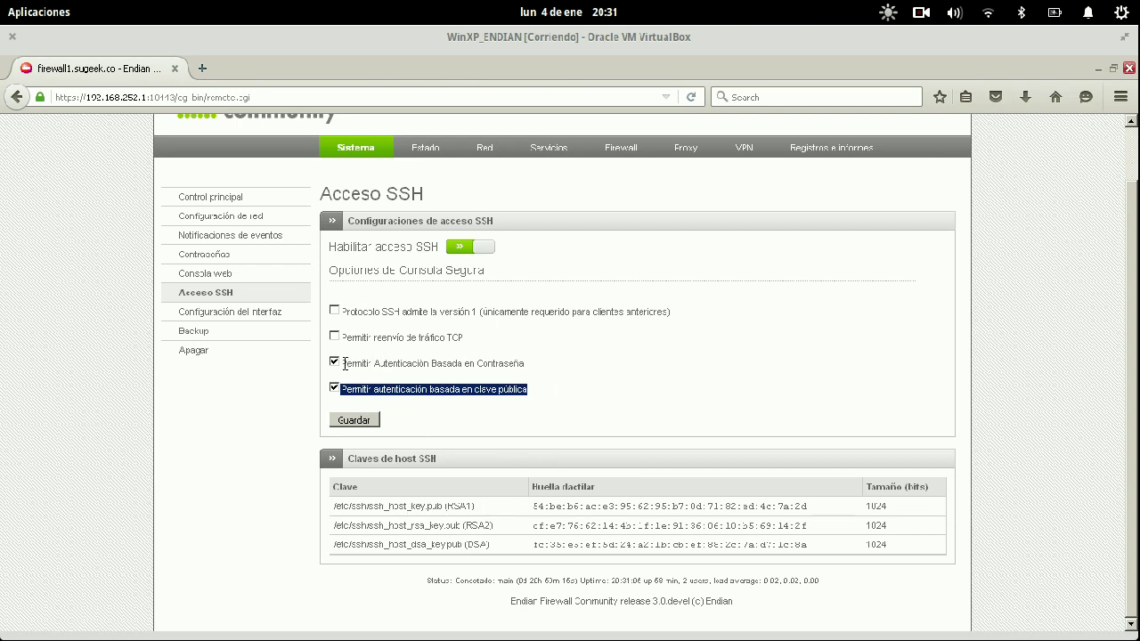
left_click_drag(344, 364, 566, 372)
left_click(566, 378)
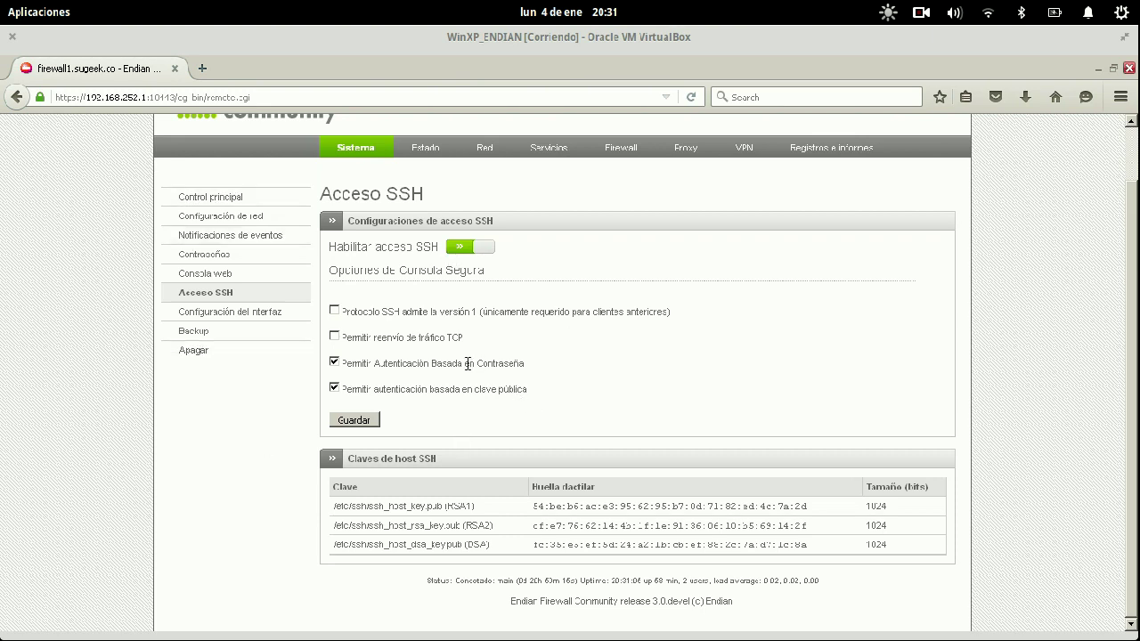
left_click_drag(472, 365, 545, 389)
left_click(452, 397)
- Set the web interface language to English (English) and save the changes
left_click(298, 323)
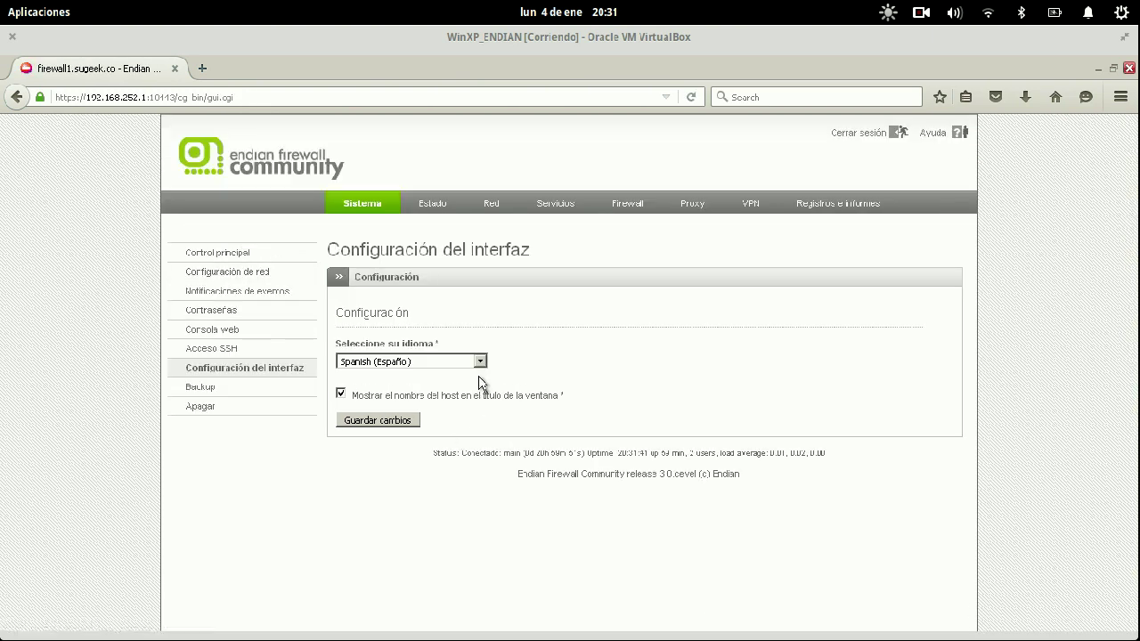
left_click(481, 361)
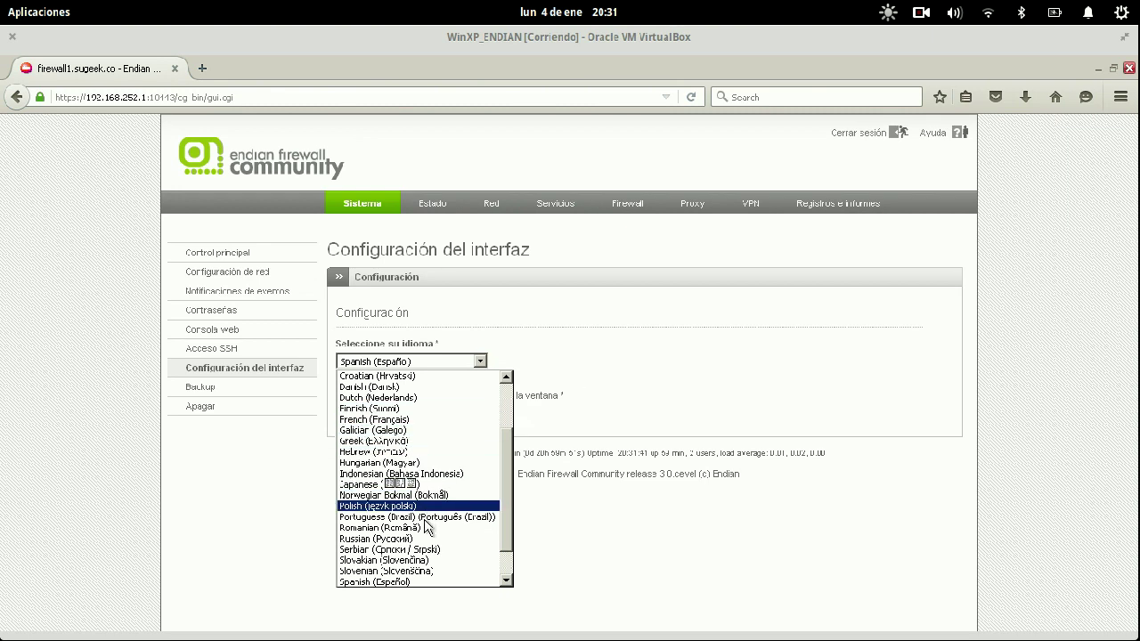
scroll(425, 554, "down", 1)
scroll(425, 554, "up", 2)
left_click(425, 554)
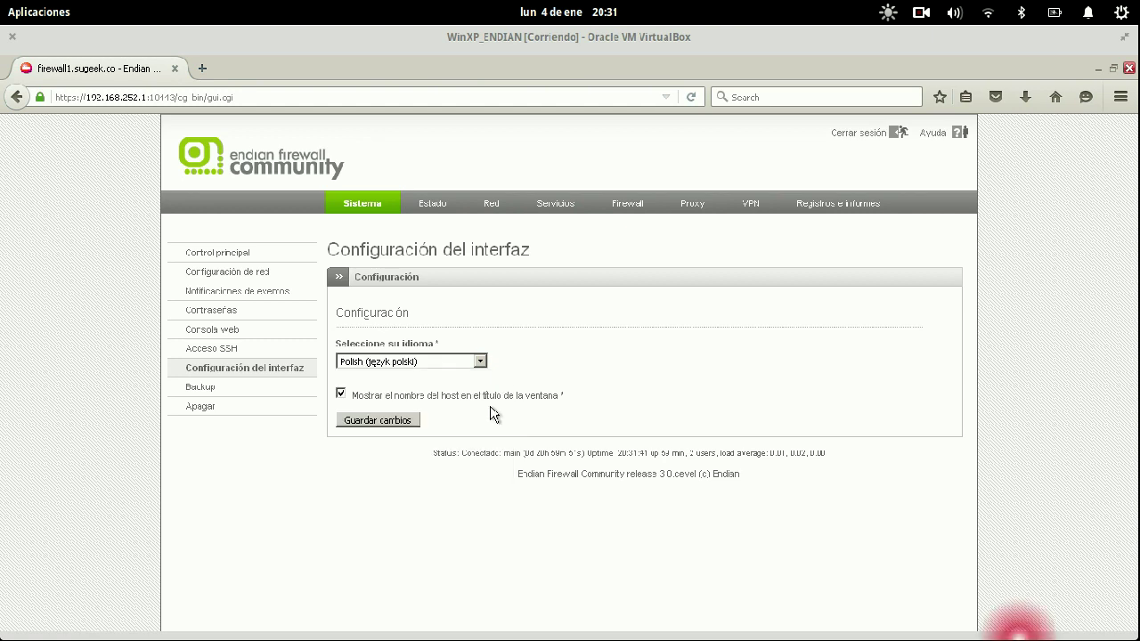
left_click(481, 367)
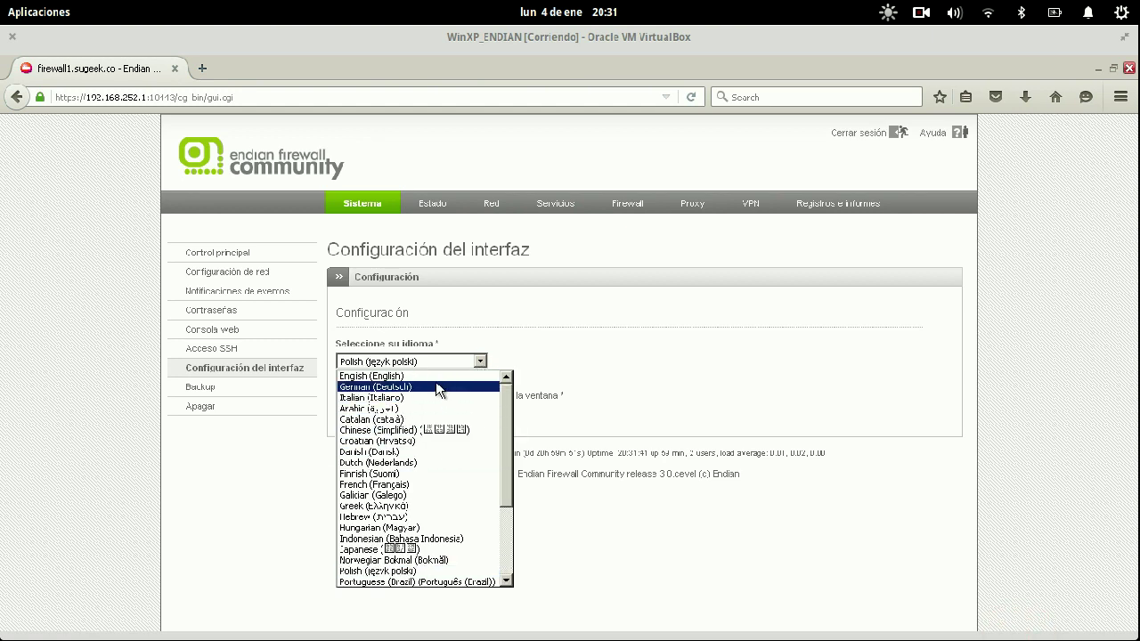
left_click(397, 376)
left_click(378, 420)
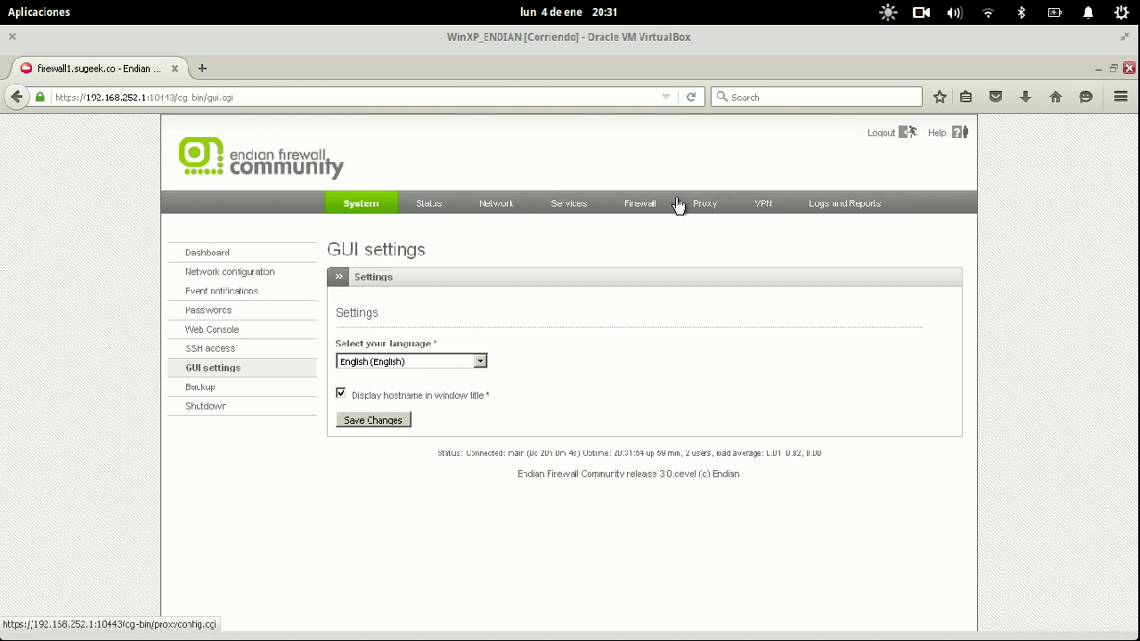
- Set the web interface language back to Spanish (Español) and save the changes
left_click(462, 368)
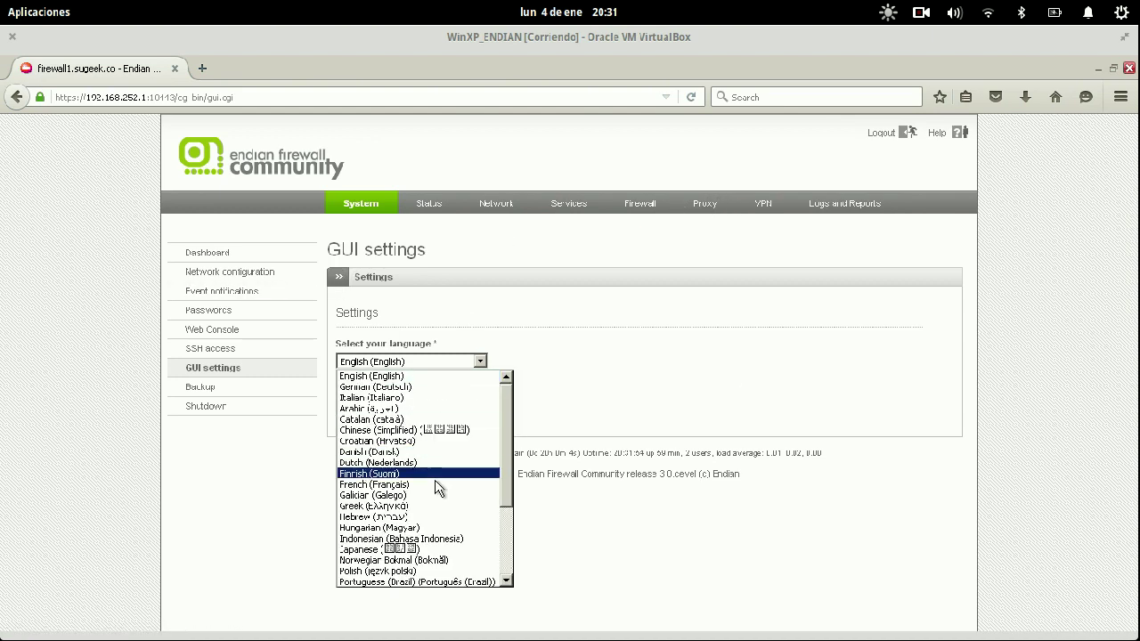
scroll(437, 545, "down", 3)
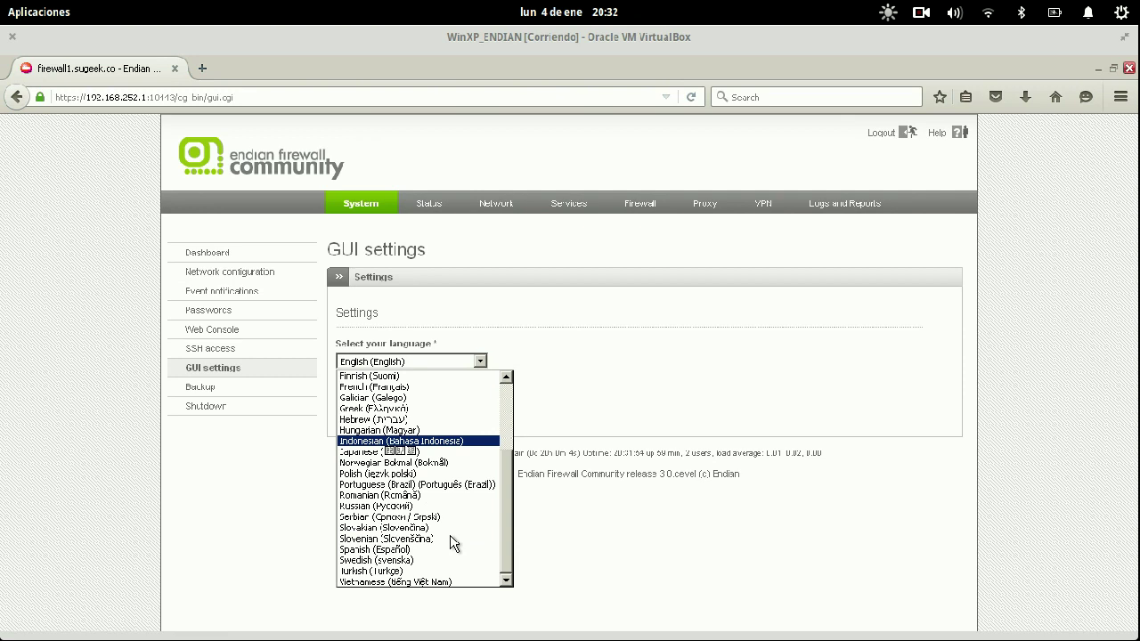
left_click(414, 549)
left_click(400, 423)
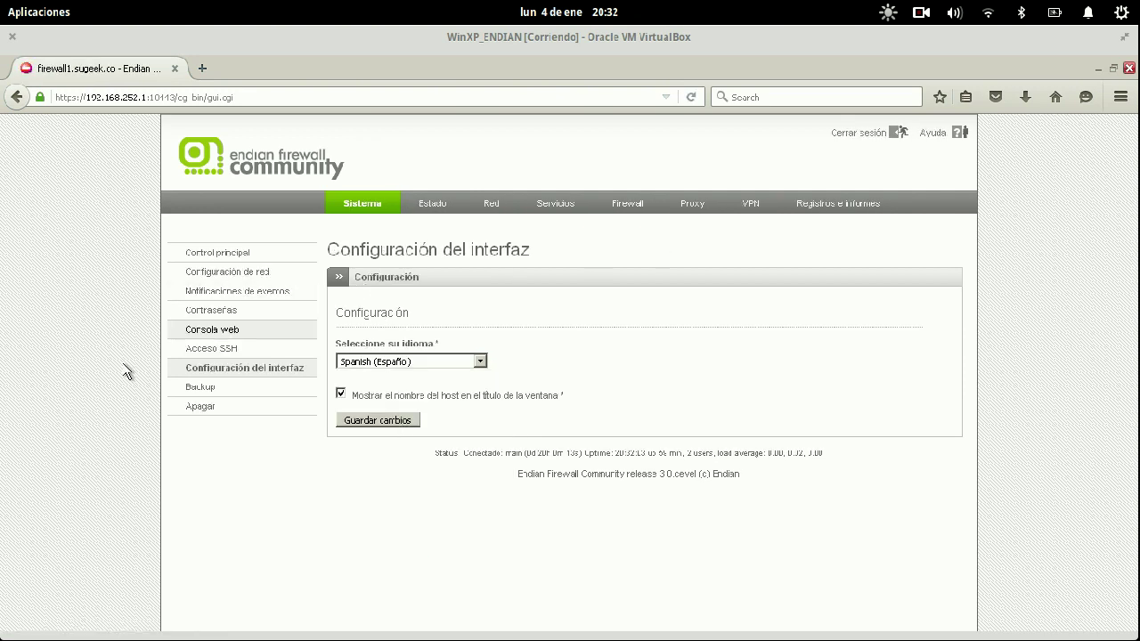
- Look over the backup section, then start a new backup and review its configuration and database dump inclusion options
left_click(239, 395)
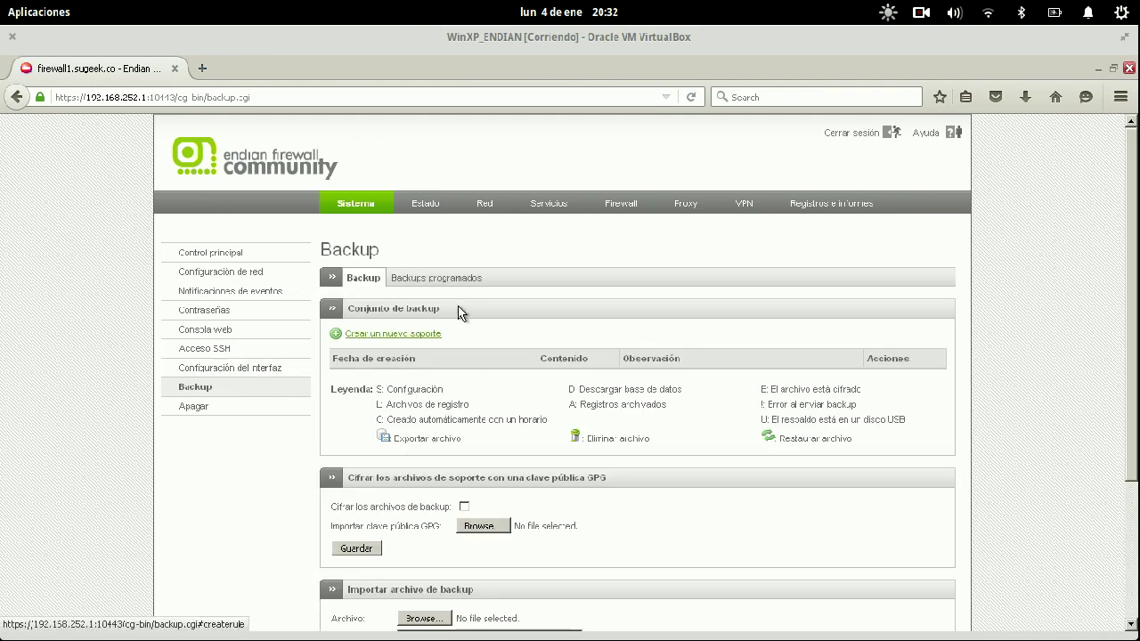
scroll(775, 304, "down", 4)
scroll(775, 304, "up", 4)
scroll(775, 304, "down", 4)
scroll(775, 304, "up", 4)
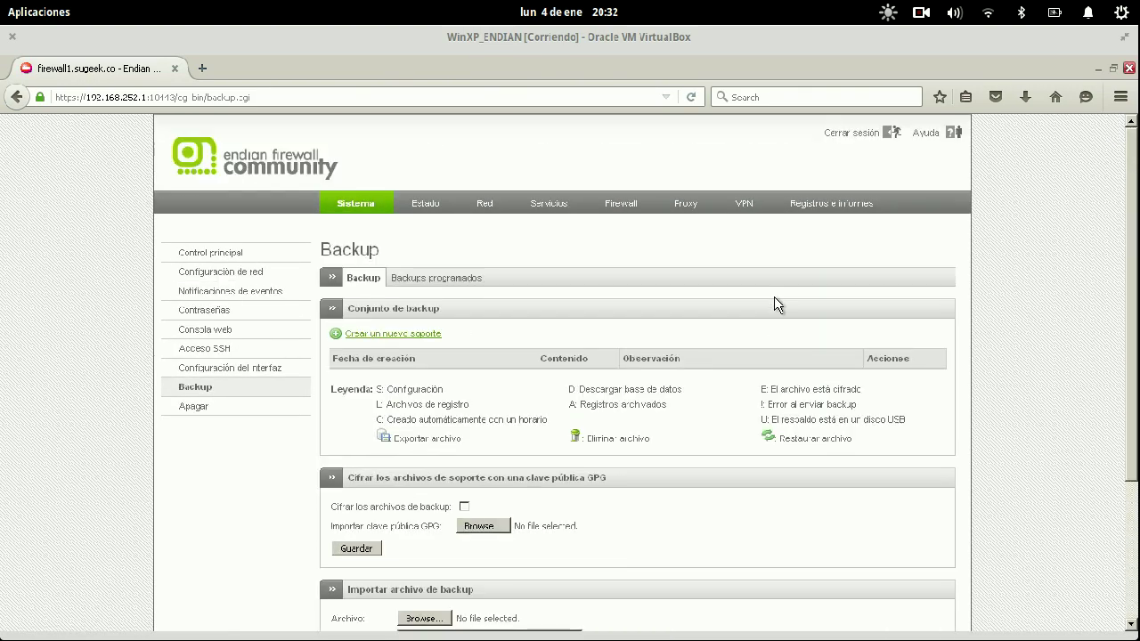
left_click(420, 336)
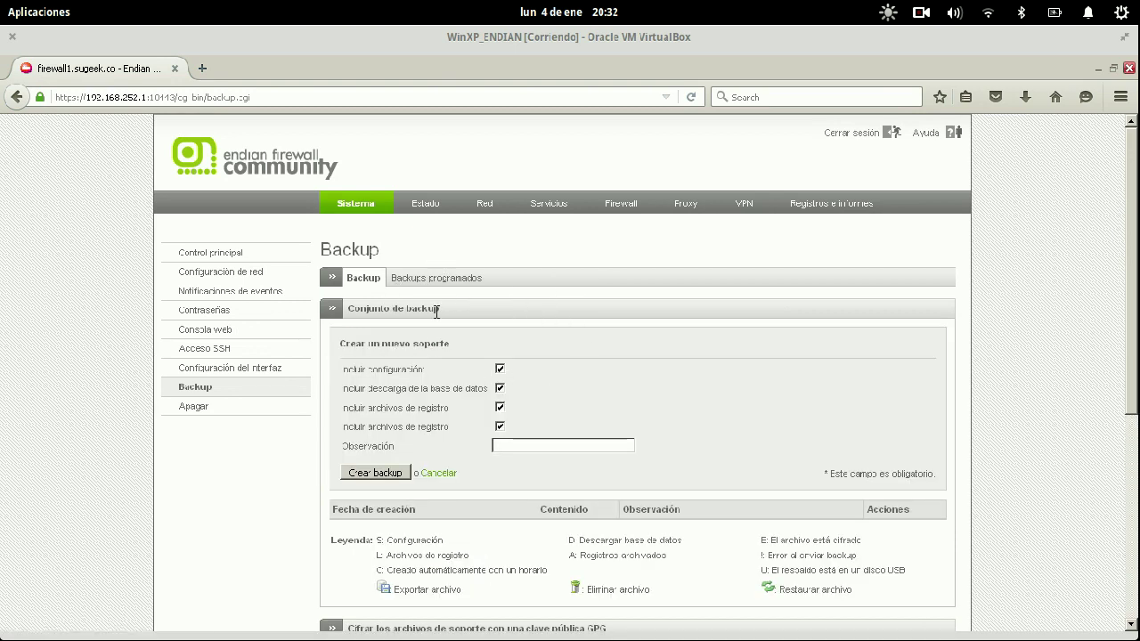
left_click_drag(364, 369, 423, 365)
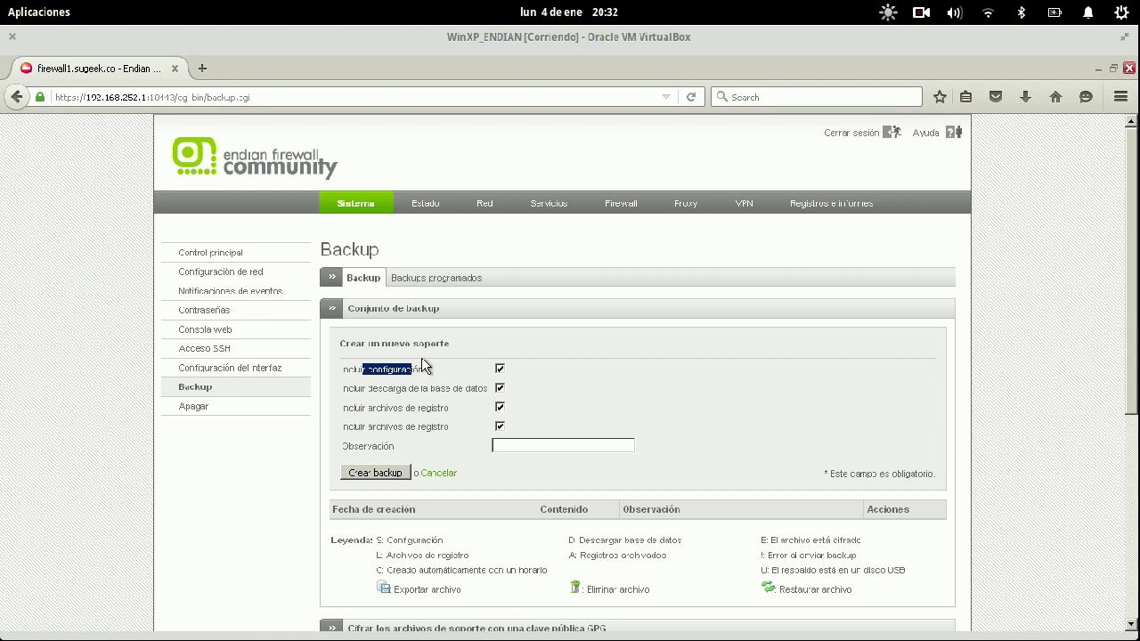
left_click_drag(351, 385, 450, 386)
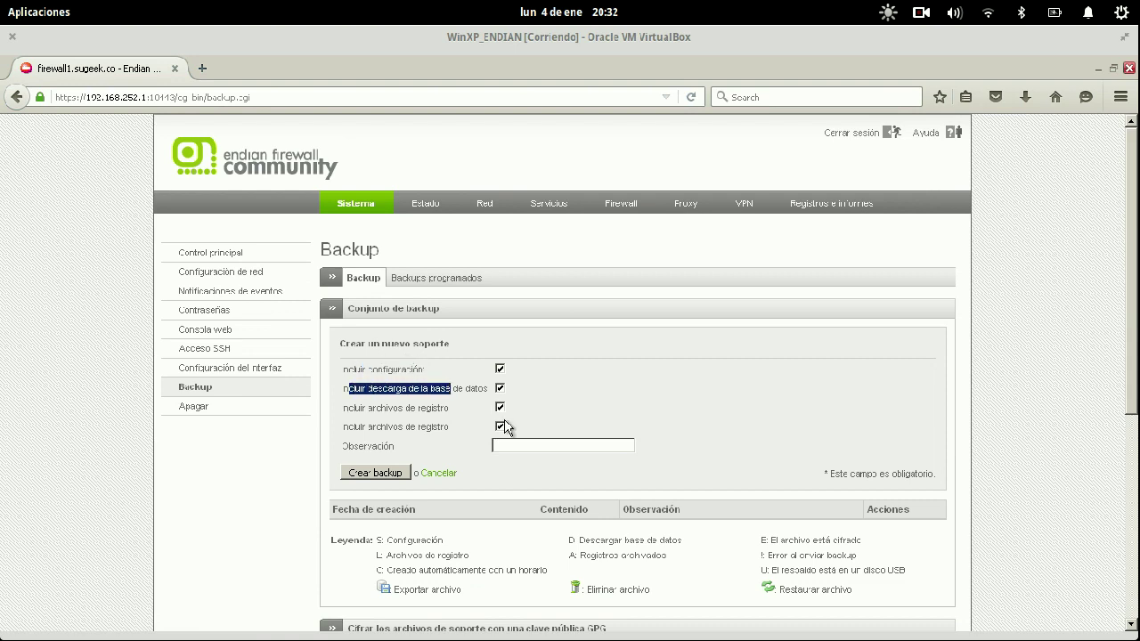
- Exclude both log file options from the new backup, enter the remark Backup1 and create the backup
left_click(501, 408)
left_click(501, 428)
left_click_drag(332, 408, 470, 431)
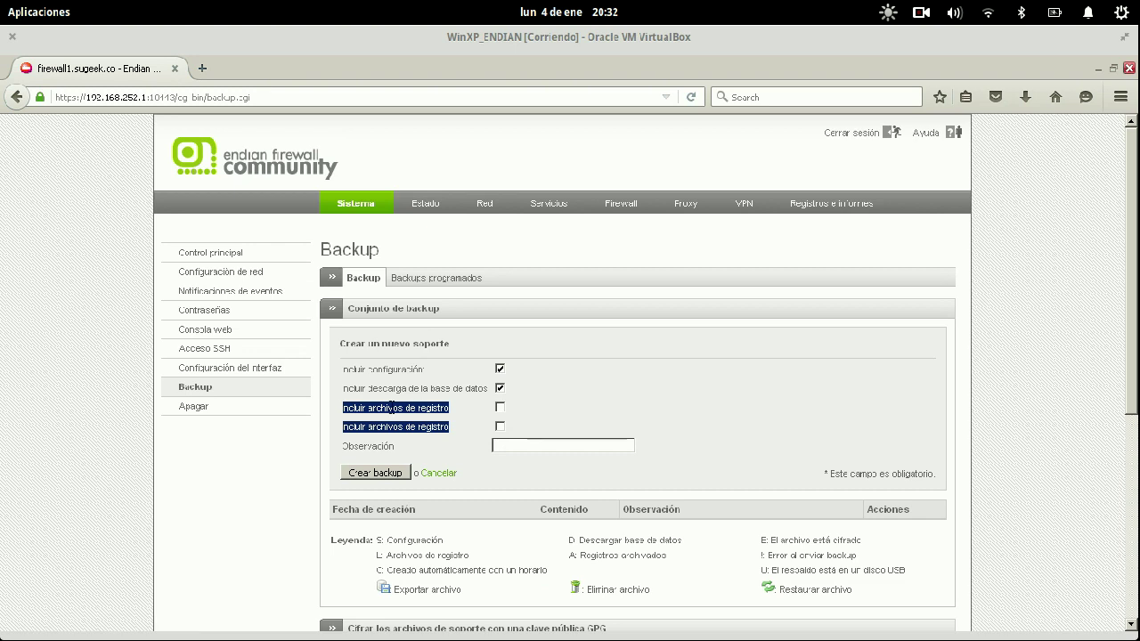
left_click(383, 410)
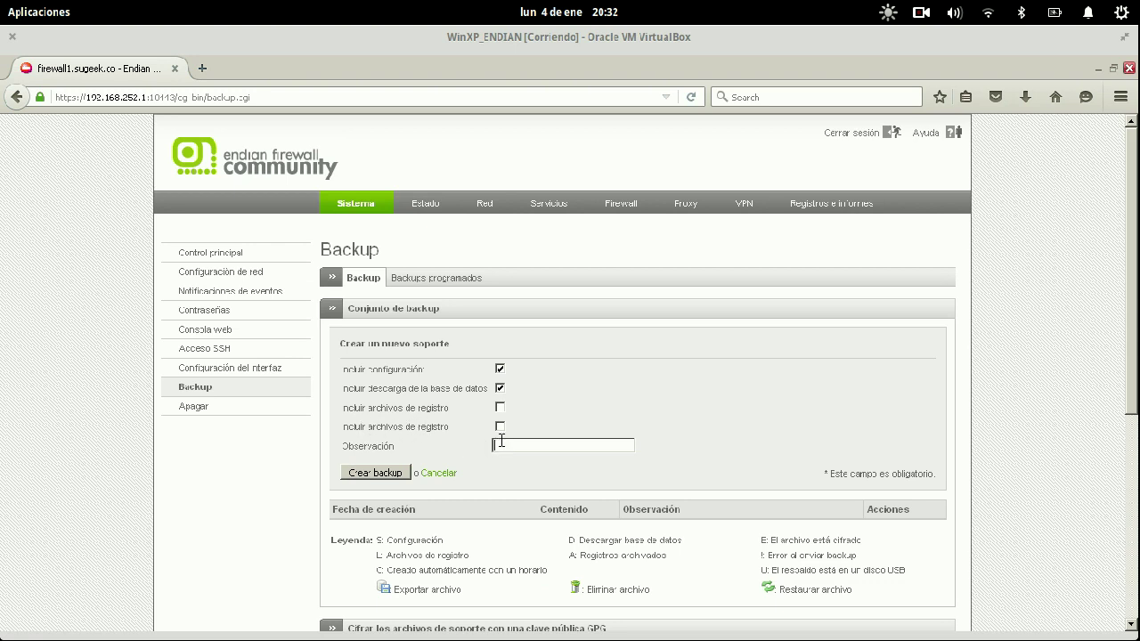
type("up1")
left_click(373, 472)
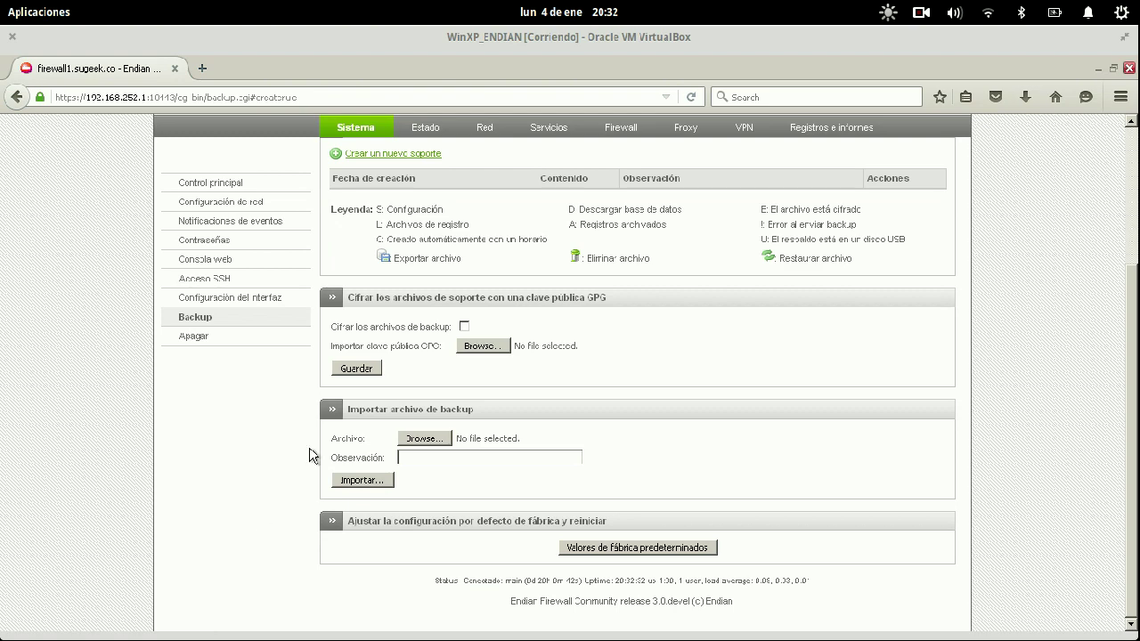
scroll(596, 230, "up", 1)
scroll(597, 233, "down", 4)
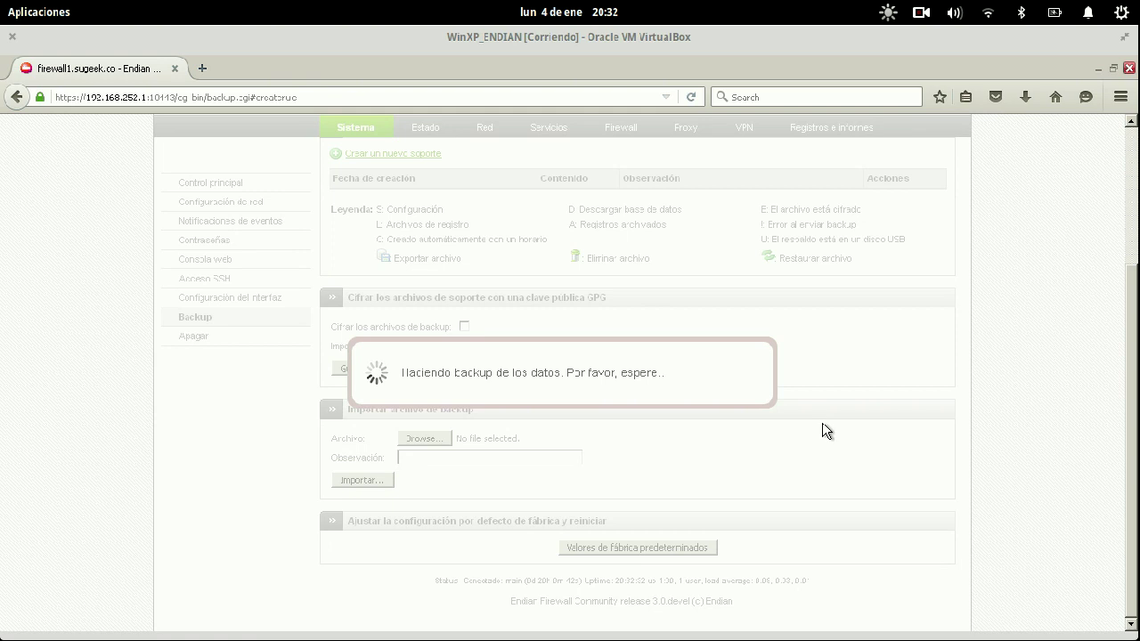
scroll(823, 428, "up", 4)
scroll(822, 424, "down", 4)
key("super")
left_click(387, 214)
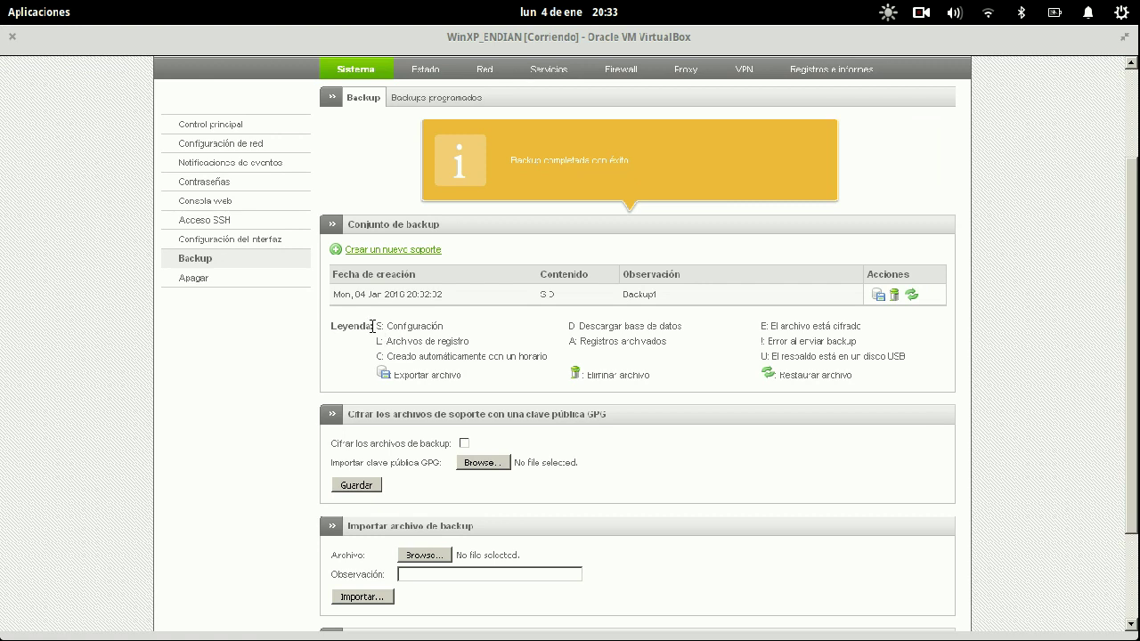
- Examine the legend of backup content codes, including configuration, database dump, encrypted, archived logs and send error
left_click_drag(377, 326, 385, 327)
left_click_drag(584, 326, 672, 326)
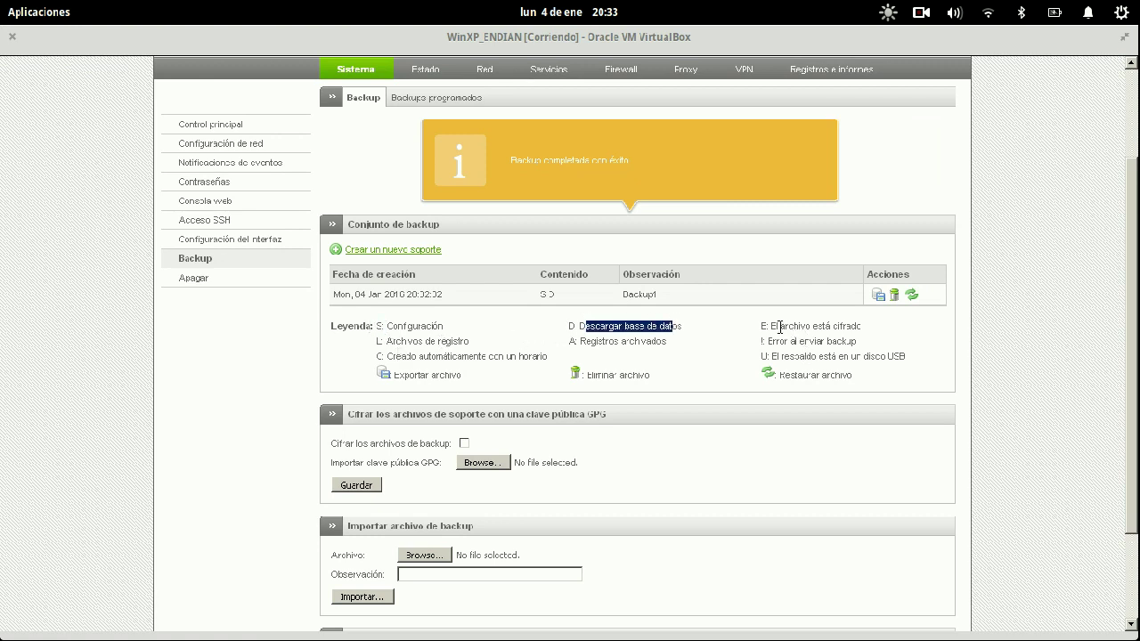
left_click_drag(782, 326, 865, 342)
left_click(624, 355)
left_click_drag(586, 341, 657, 342)
left_click_drag(777, 342, 857, 342)
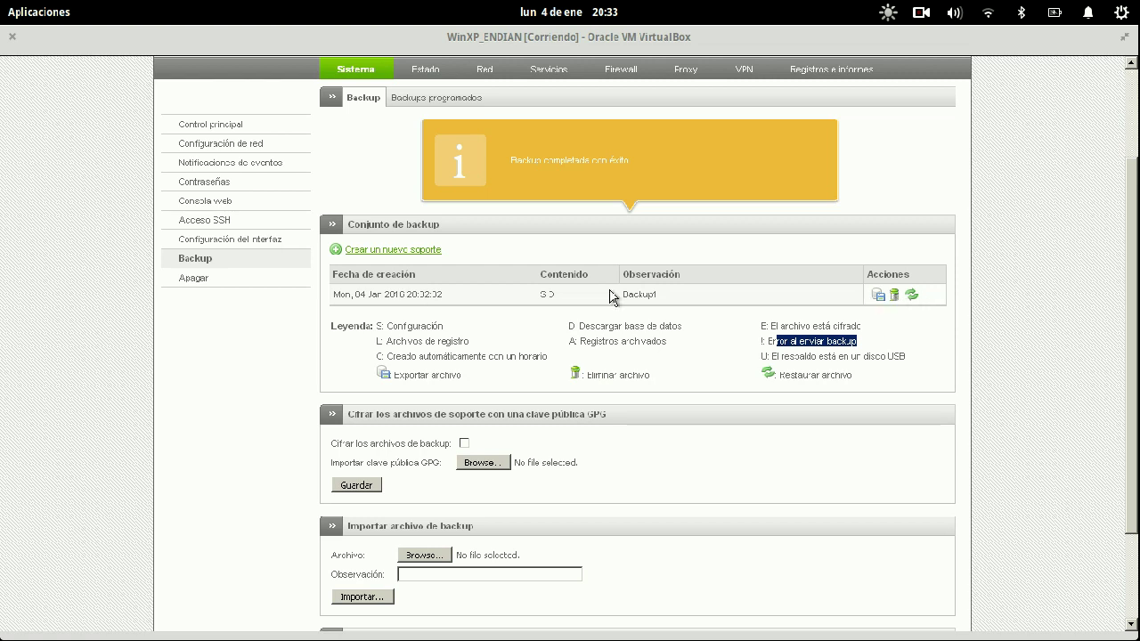
- Start exporting the Backup1 archive and cancel the download
left_click(879, 296)
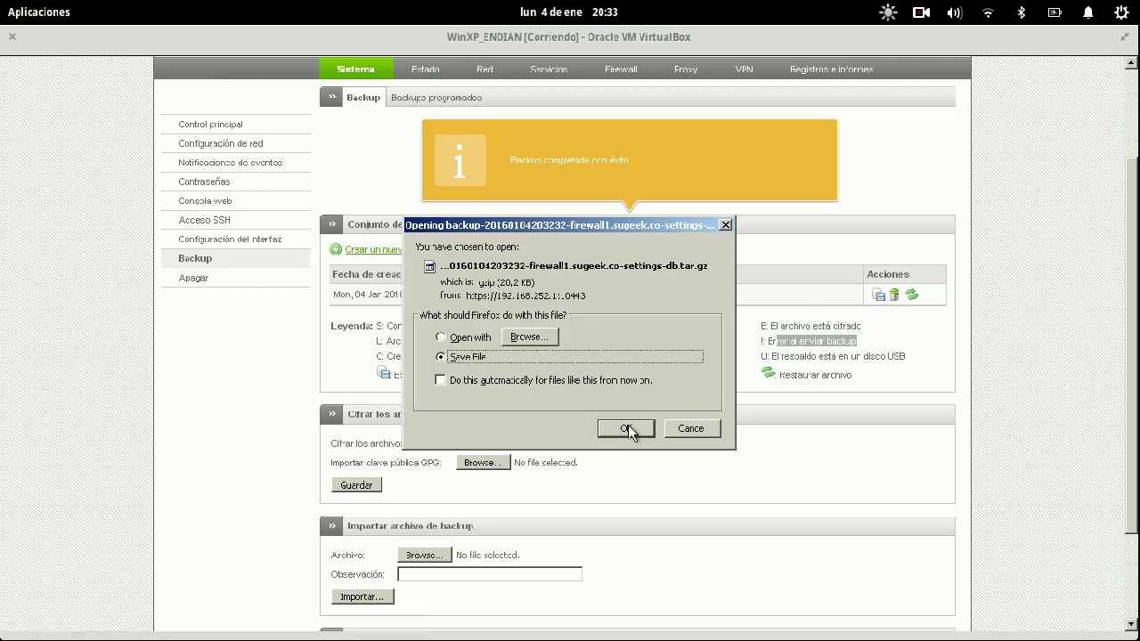
left_click(696, 429)
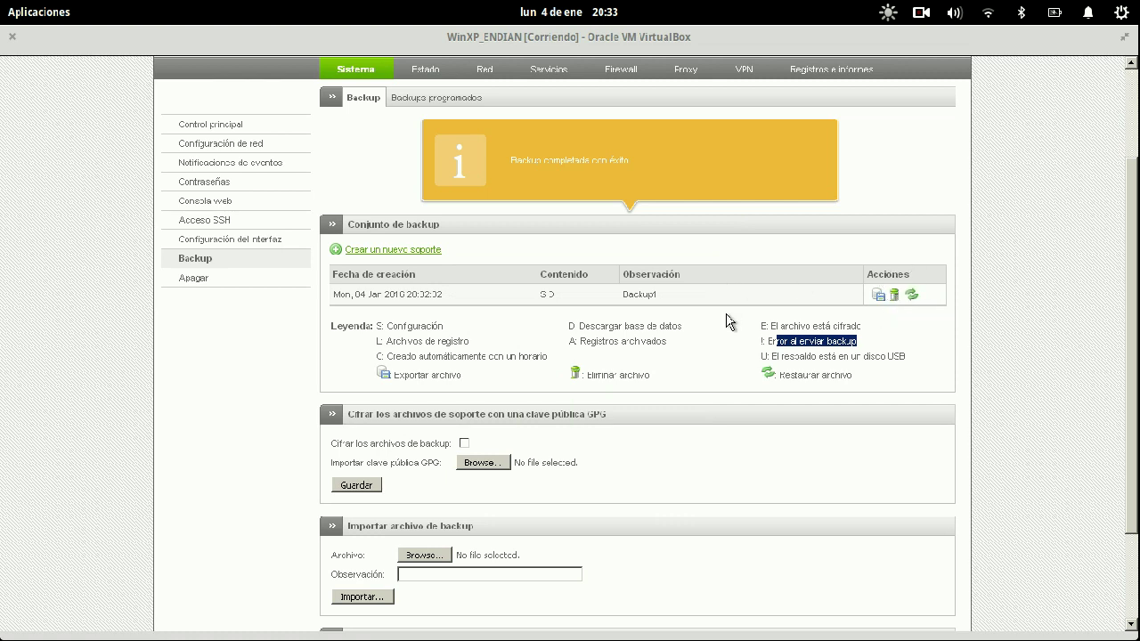
- Review the GPG backup encryption option and the backup import fields, leaving encryption off and the import remark empty
scroll(726, 320, "down", 3)
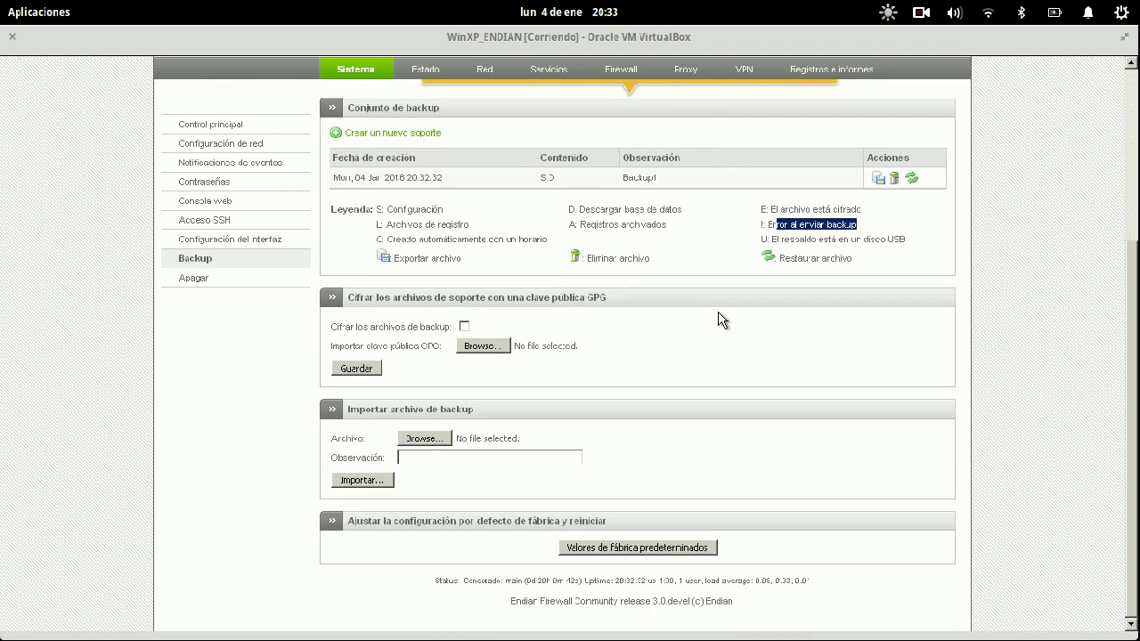
left_click(465, 327)
left_click(463, 328)
left_click(508, 463)
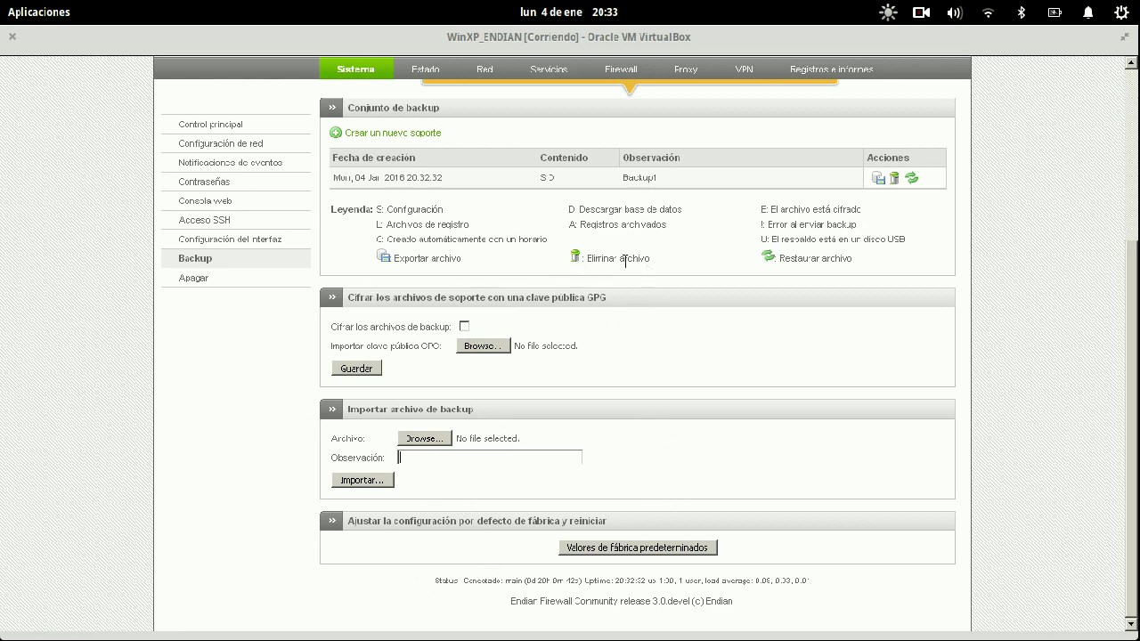
- Review the backup set and the archive import fields, leaving the import remark empty, and open the scheduled backups page
scroll(829, 316, "up", 5)
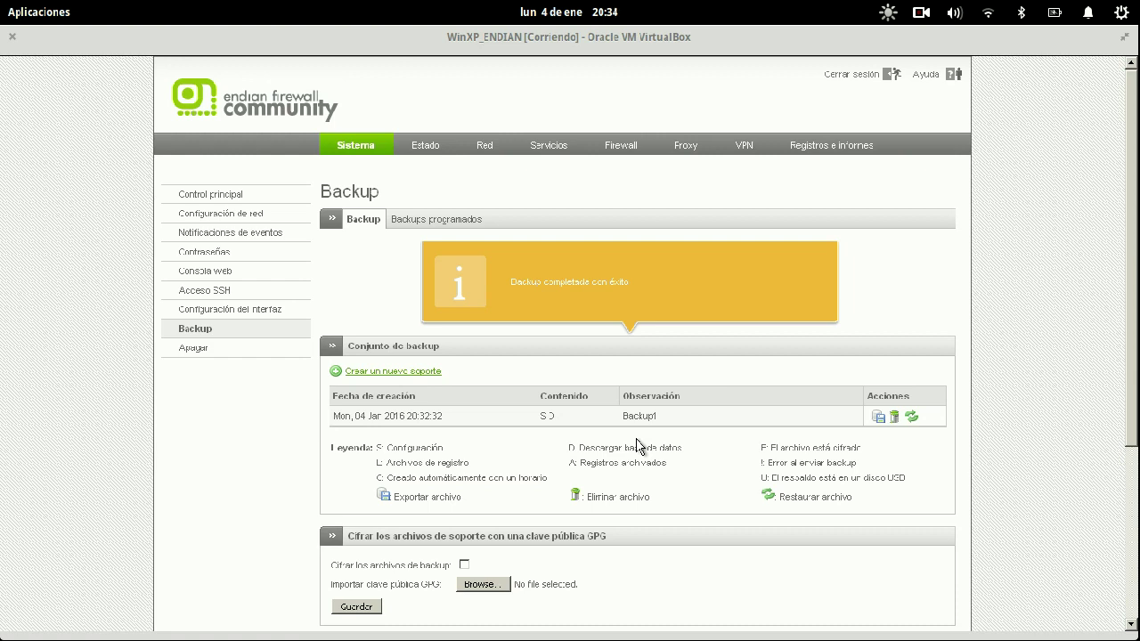
scroll(637, 446, "down", 5)
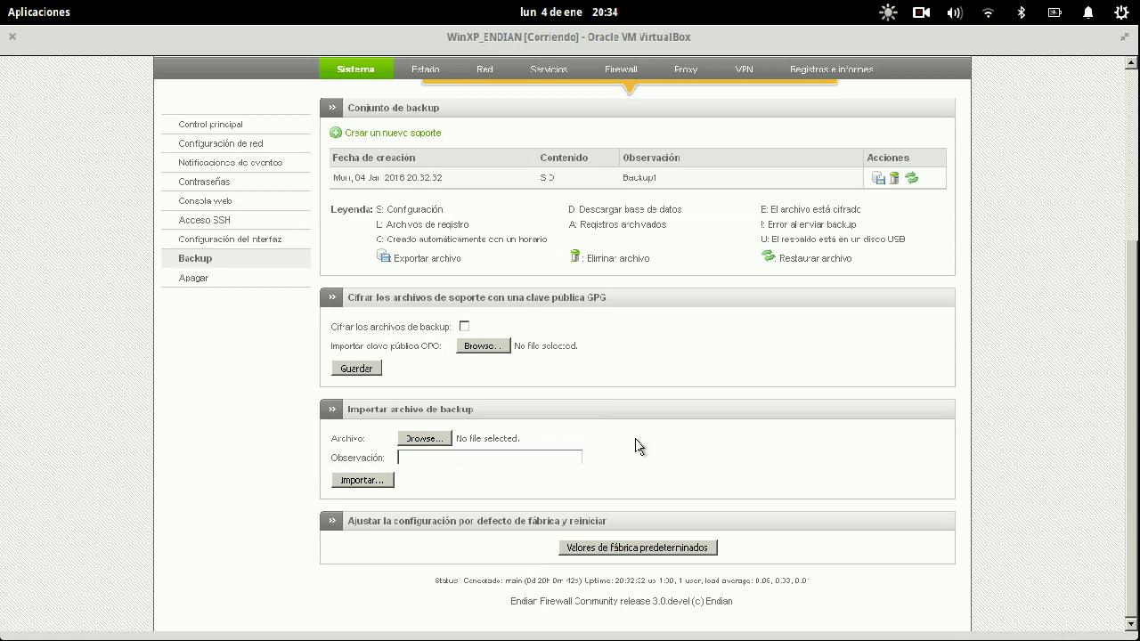
left_click(440, 460)
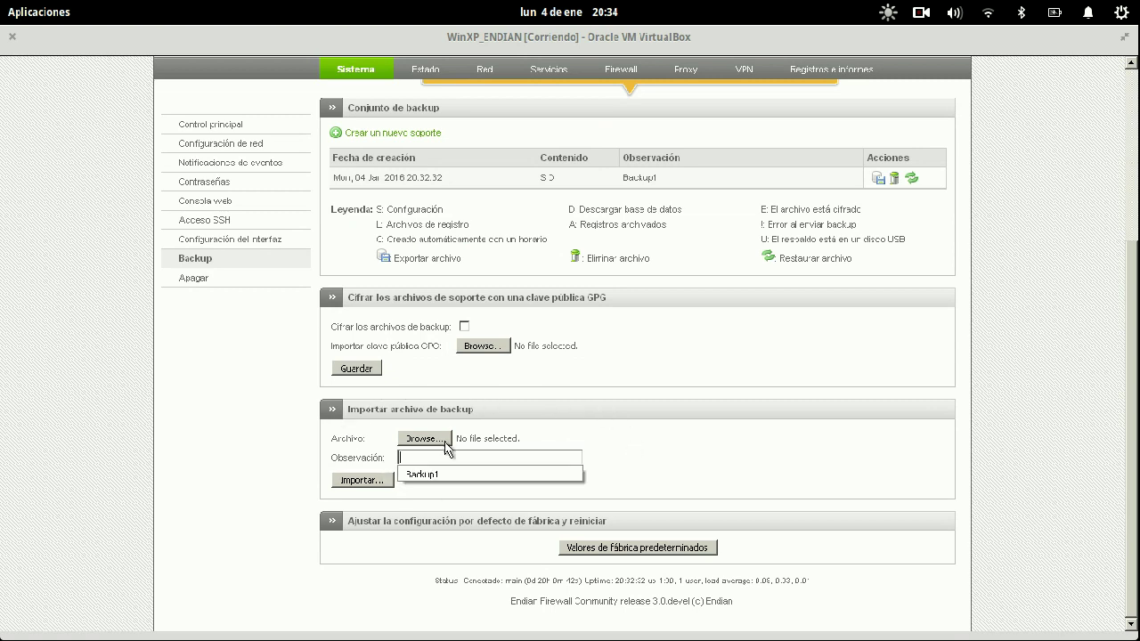
left_click(297, 473)
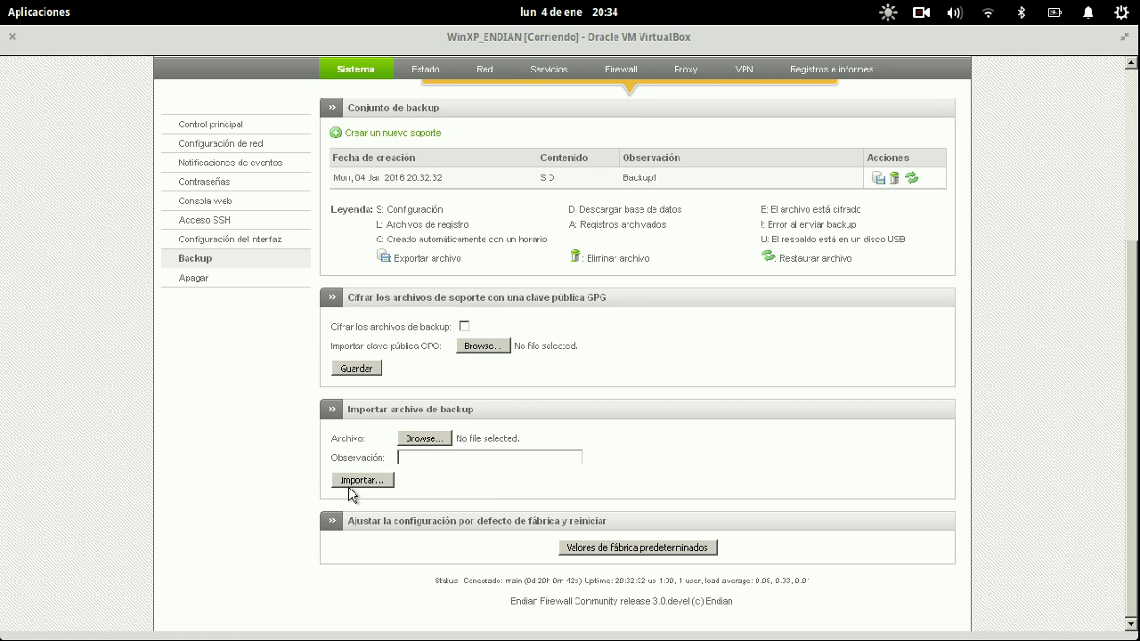
scroll(710, 437, "up", 5)
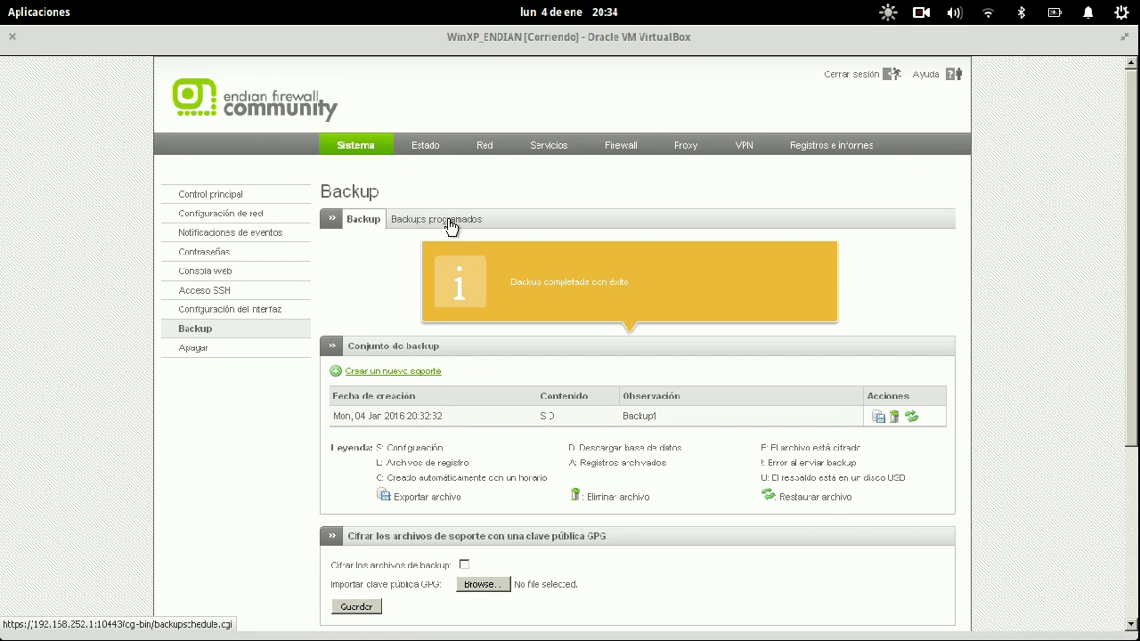
left_click(451, 227)
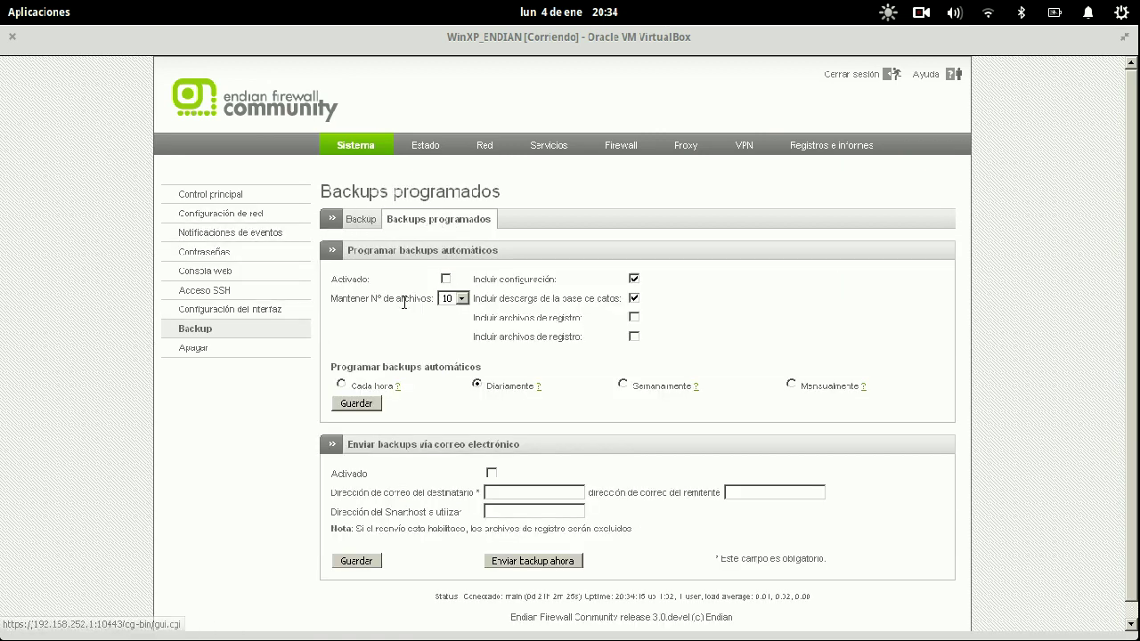
- Activate automatic backups, keep 5 files, check the database dump and daily options, and choose the hourly schedule
left_click(446, 279)
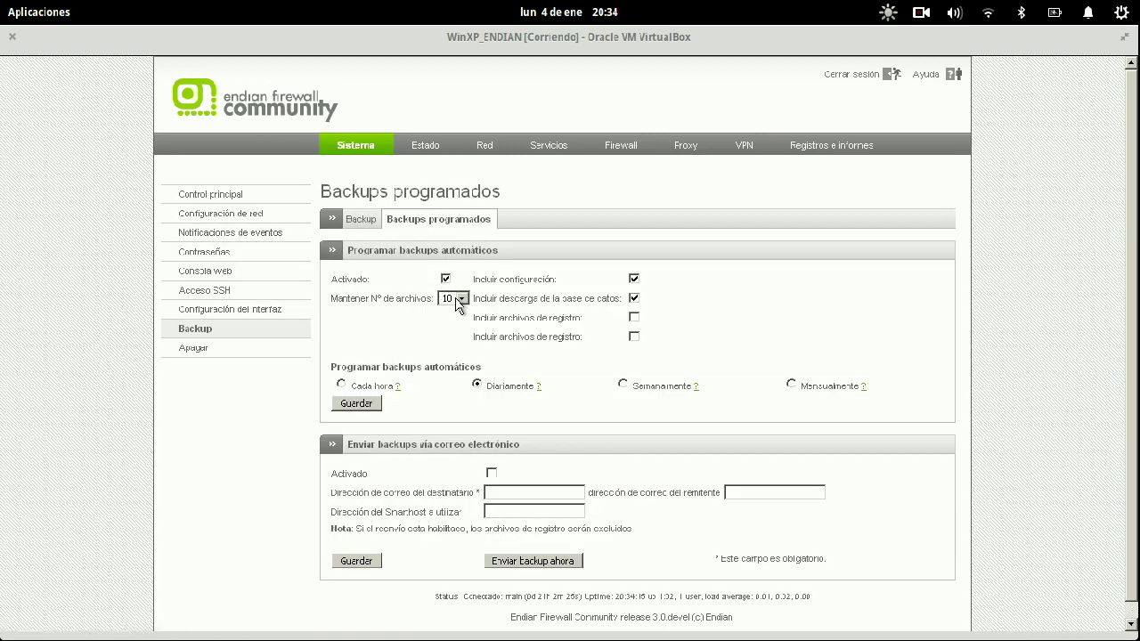
left_click(458, 300)
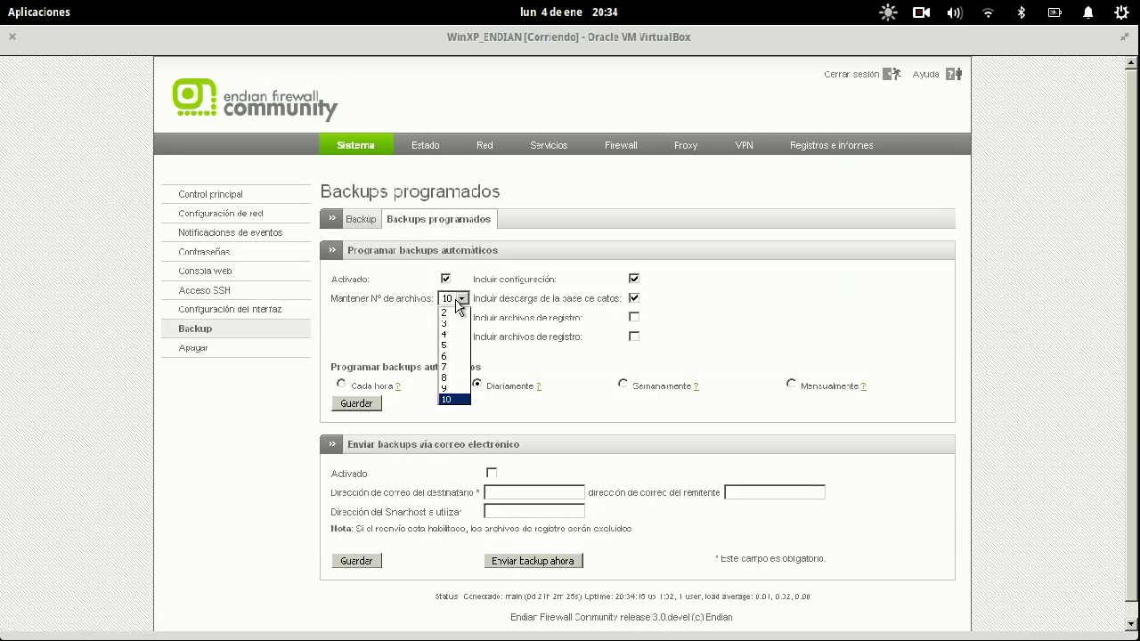
left_click(454, 345)
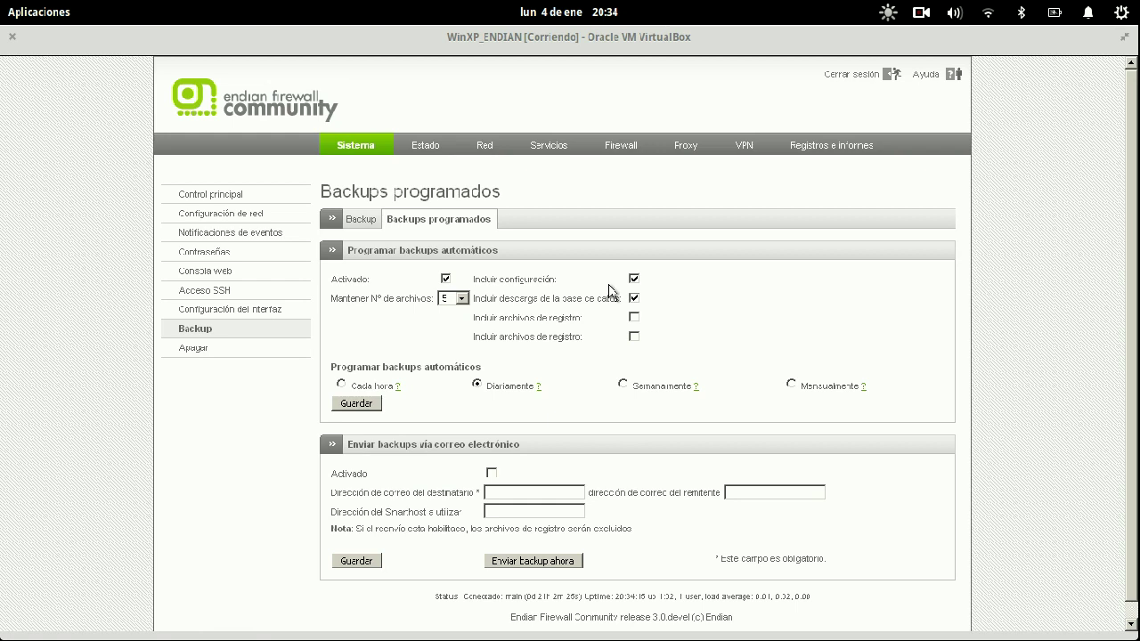
left_click_drag(536, 297, 645, 300)
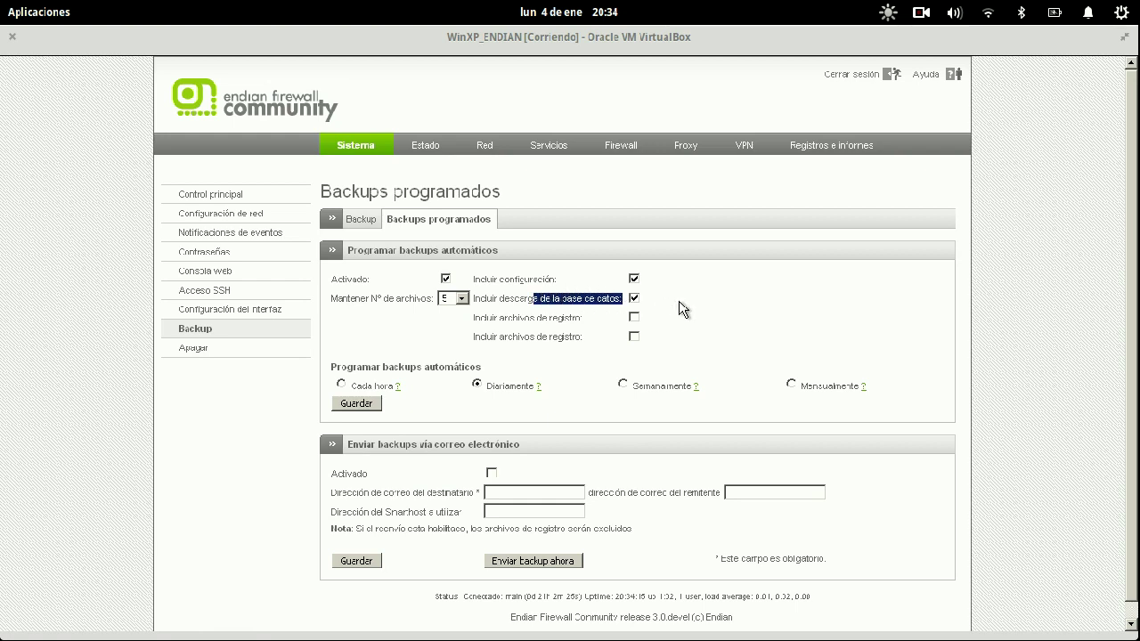
left_click(681, 308)
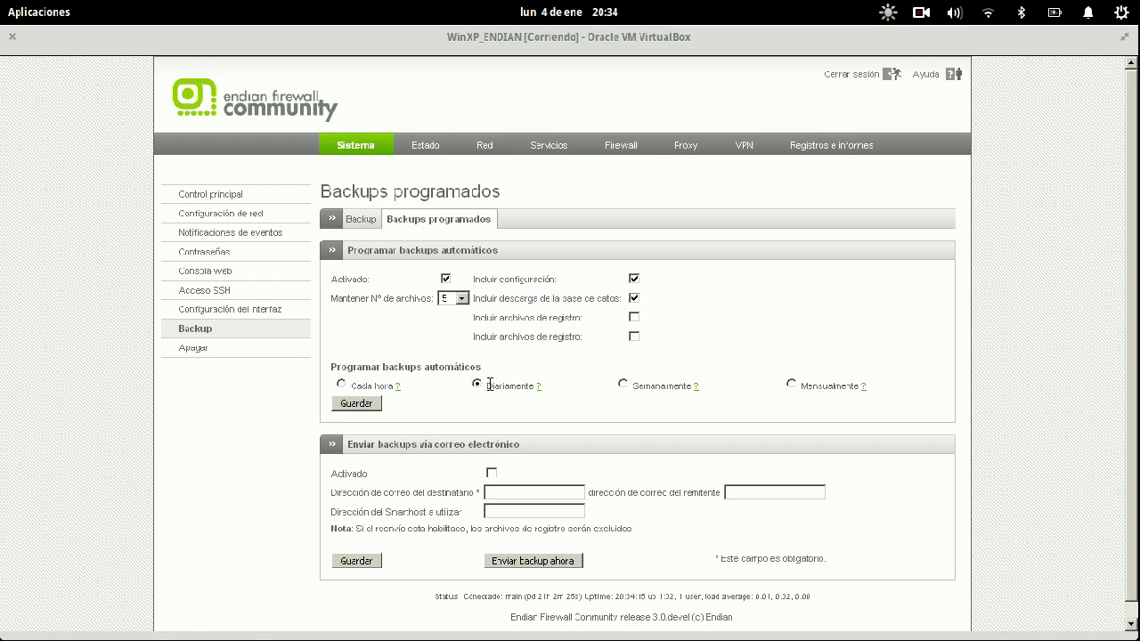
left_click_drag(490, 384, 581, 384)
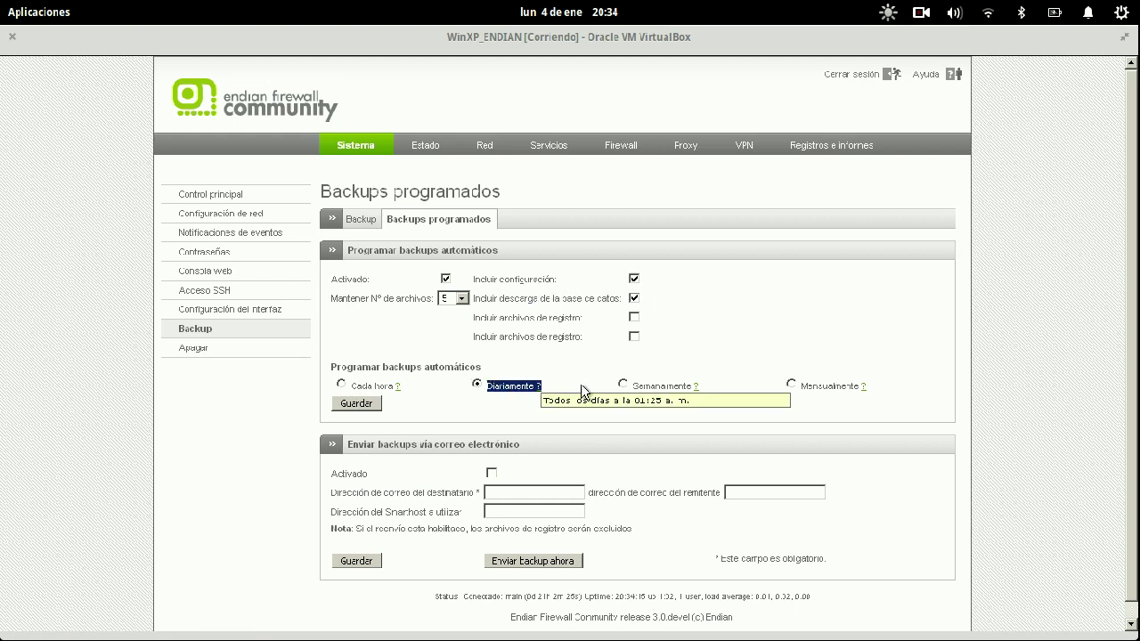
left_click(894, 308)
left_click(341, 384)
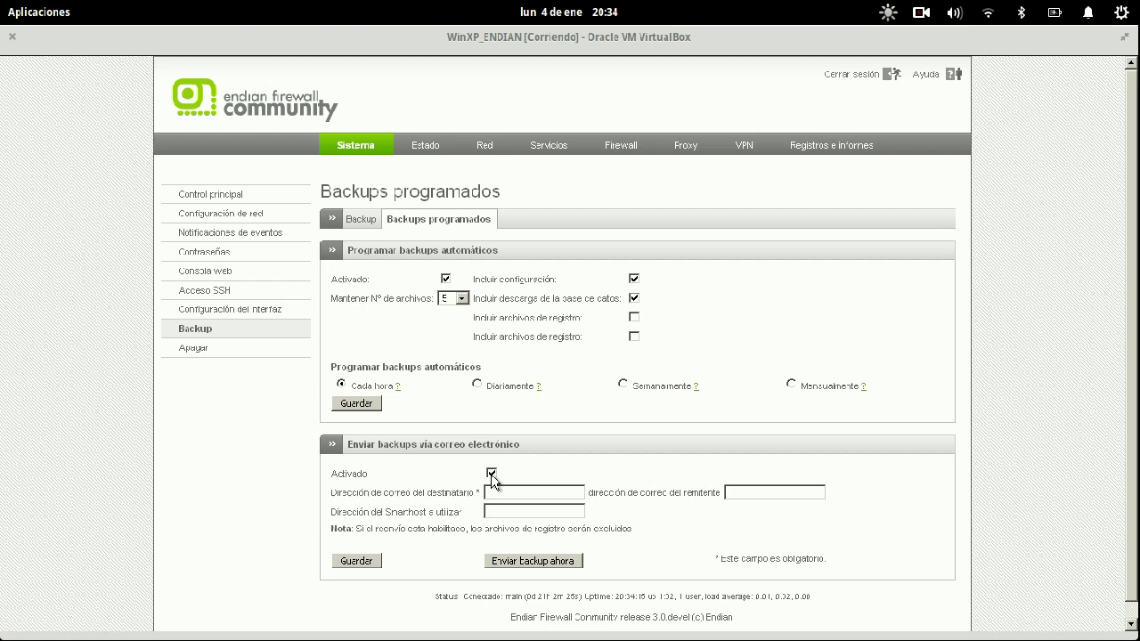
- Try to save the hourly schedule with sending backups by e-mail activated and the recipient address left empty
scroll(865, 451, "down", 1)
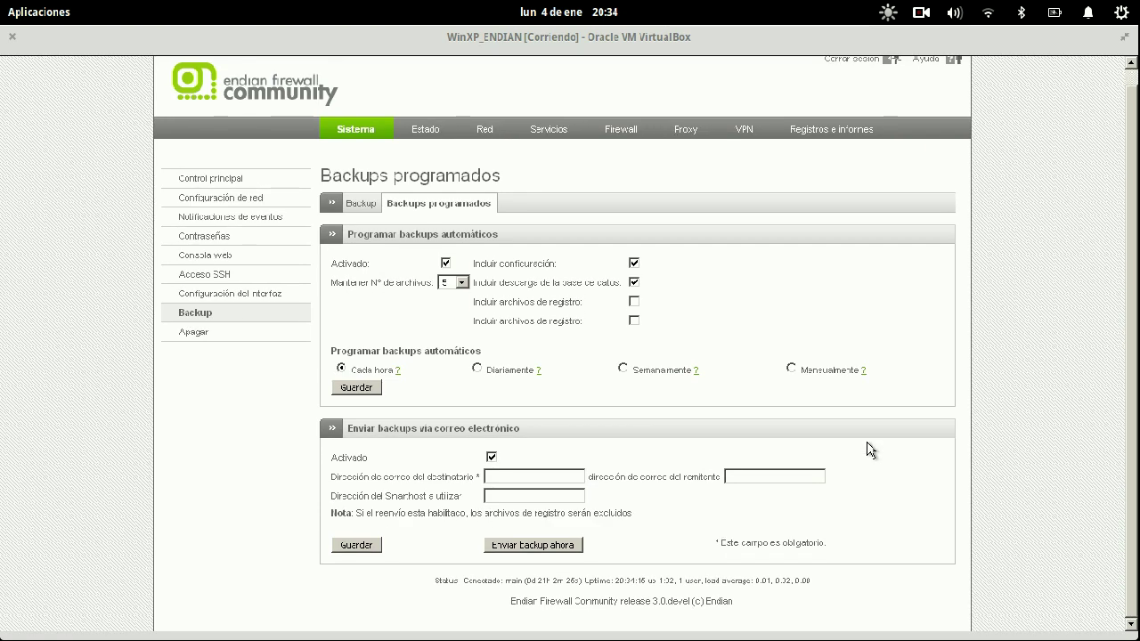
left_click(557, 476)
left_click_drag(337, 461, 817, 502)
left_click(824, 481)
left_click(548, 477)
left_click(357, 389)
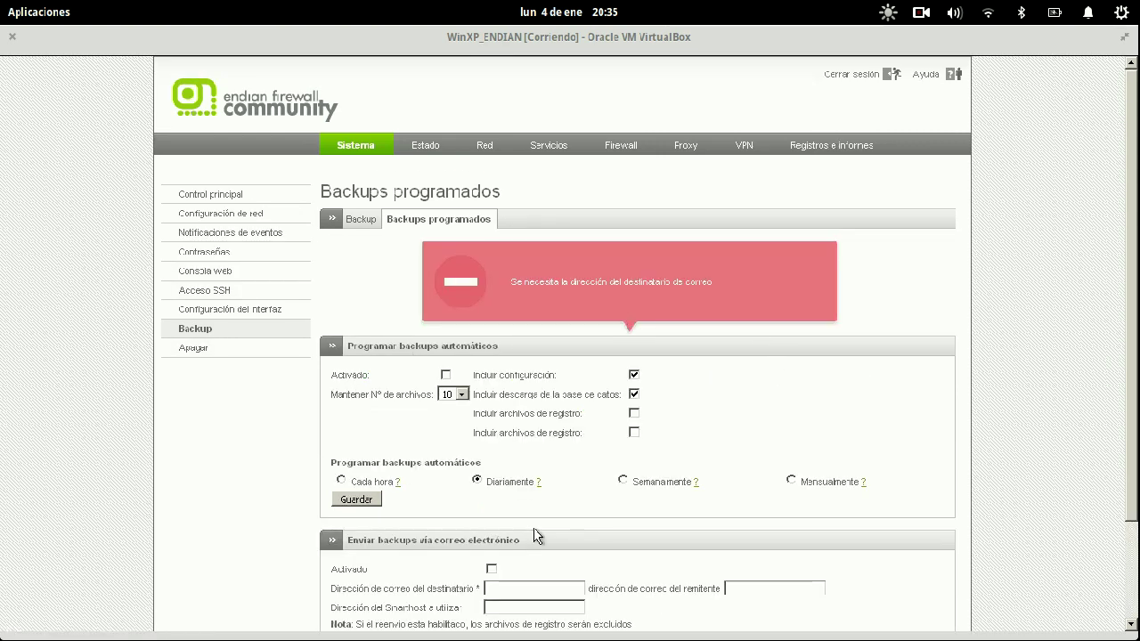
- Activate automatic backups with 5 files kept and an hourly schedule, leave e-mail sending off, and save
left_click(445, 375)
left_click(462, 397)
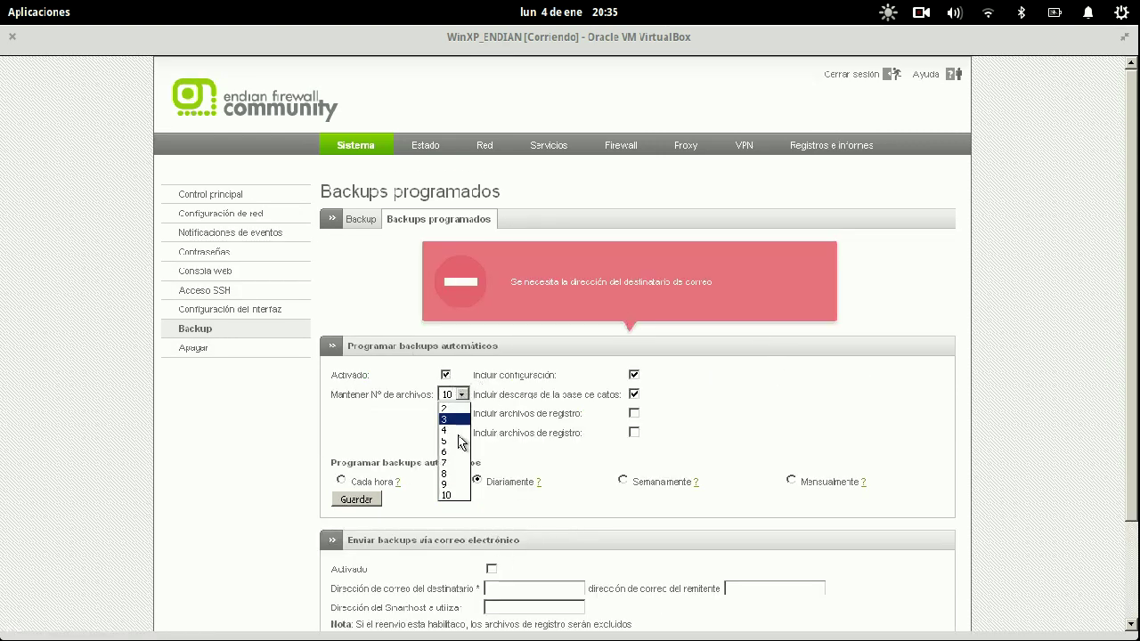
left_click(454, 438)
left_click(340, 481)
left_click(355, 499)
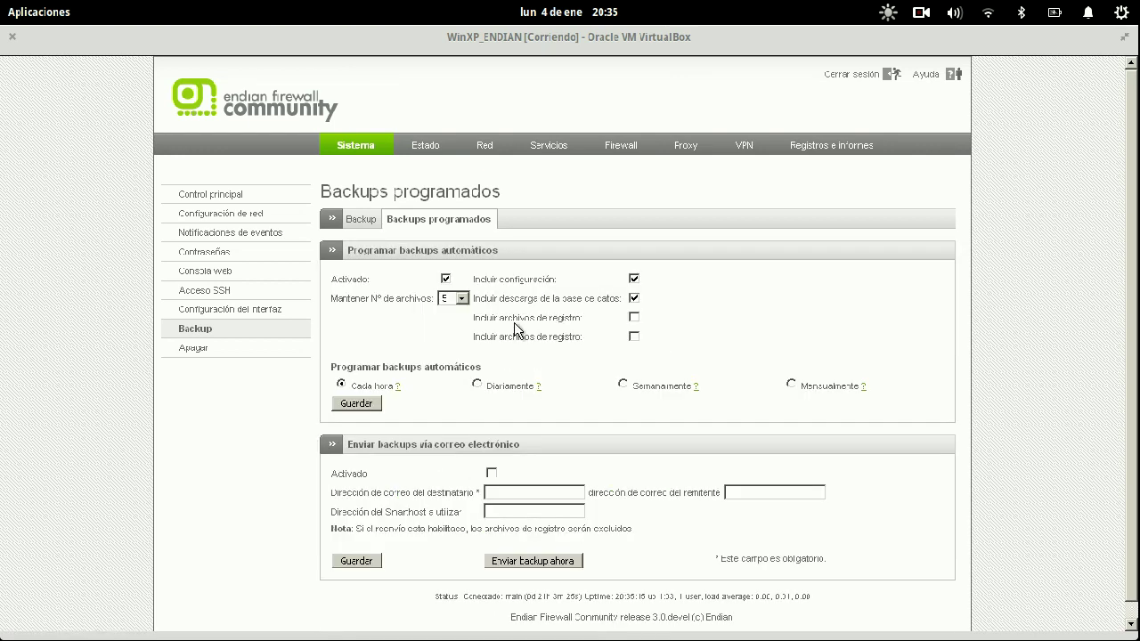
- Review the scheduled backups' log file options, the backup set and the Apagar/reiniciar page
left_click_drag(465, 319, 703, 349)
left_click(539, 342)
left_click(360, 221)
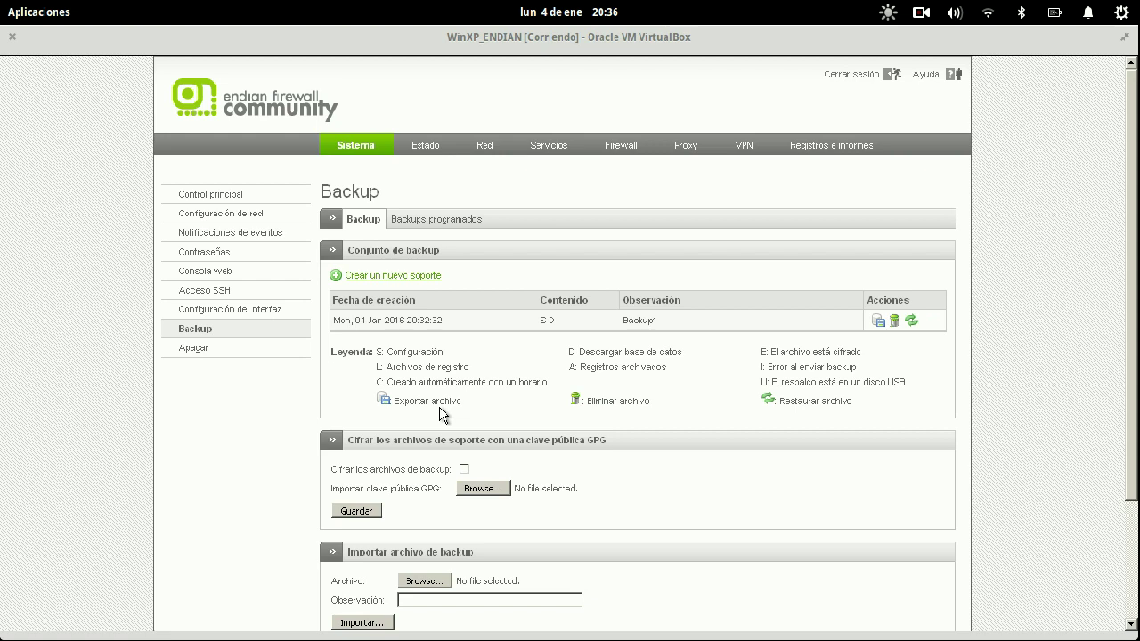
left_click(247, 351)
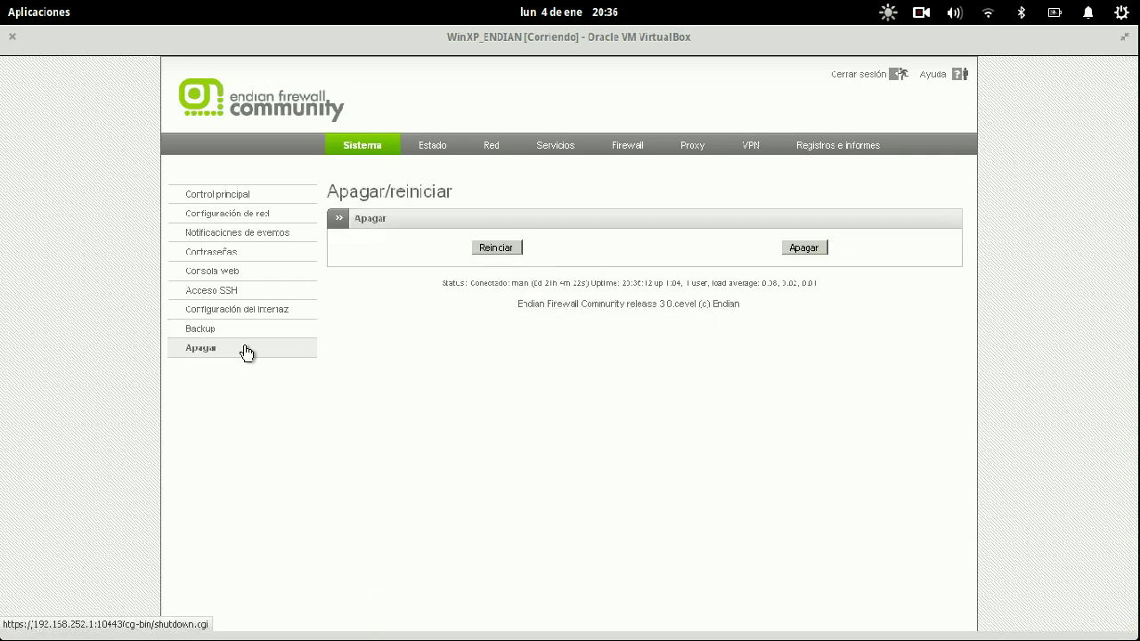